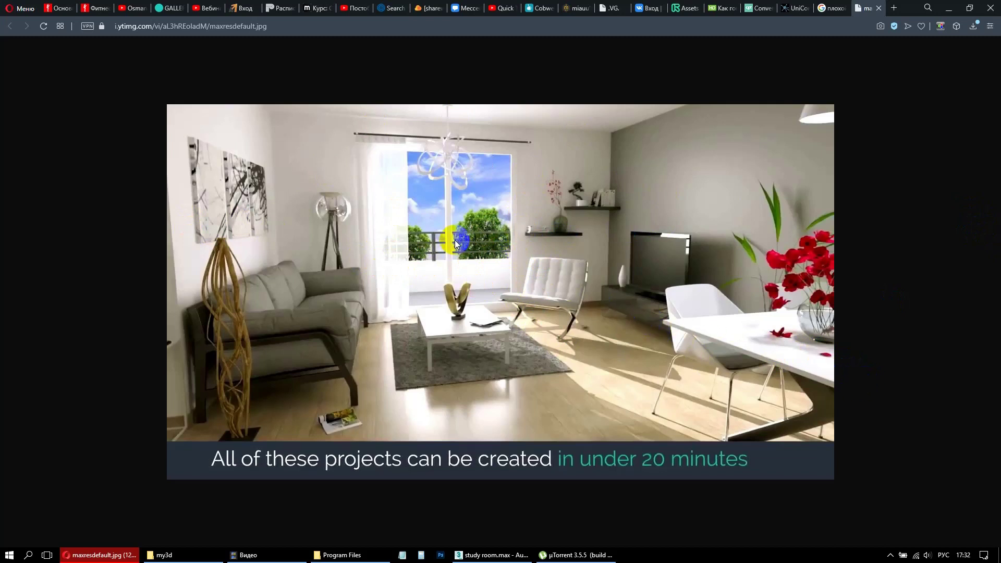
# Step: Switch the camera viewport to Clay shading
pyautogui.click(488, 238)
pyautogui.click(608, 324)
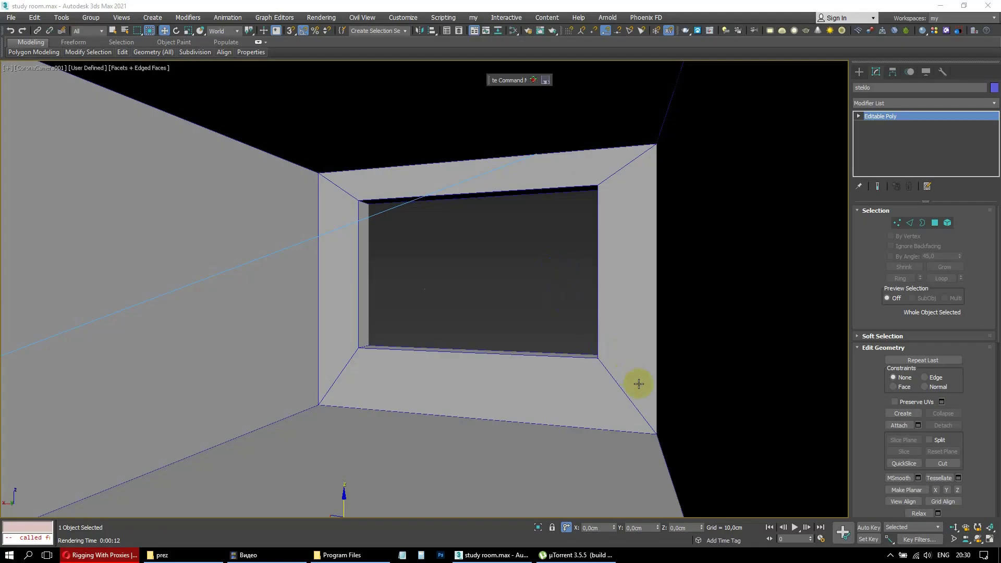
pyautogui.click(577, 217)
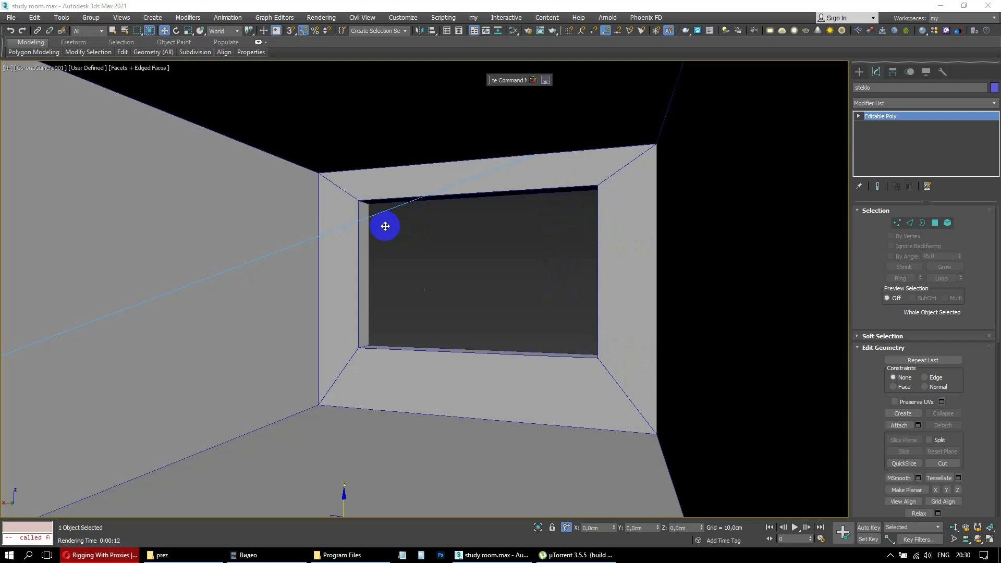
pyautogui.click(149, 67)
pyautogui.click(170, 136)
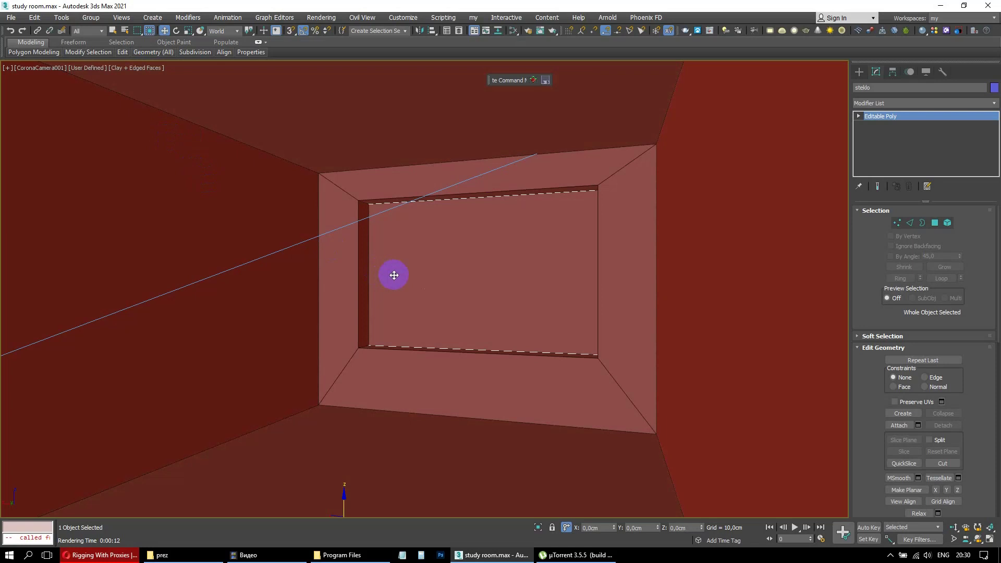
# Step: Hide the window glass object so the window opening is empty
pyautogui.rightClick(436, 276)
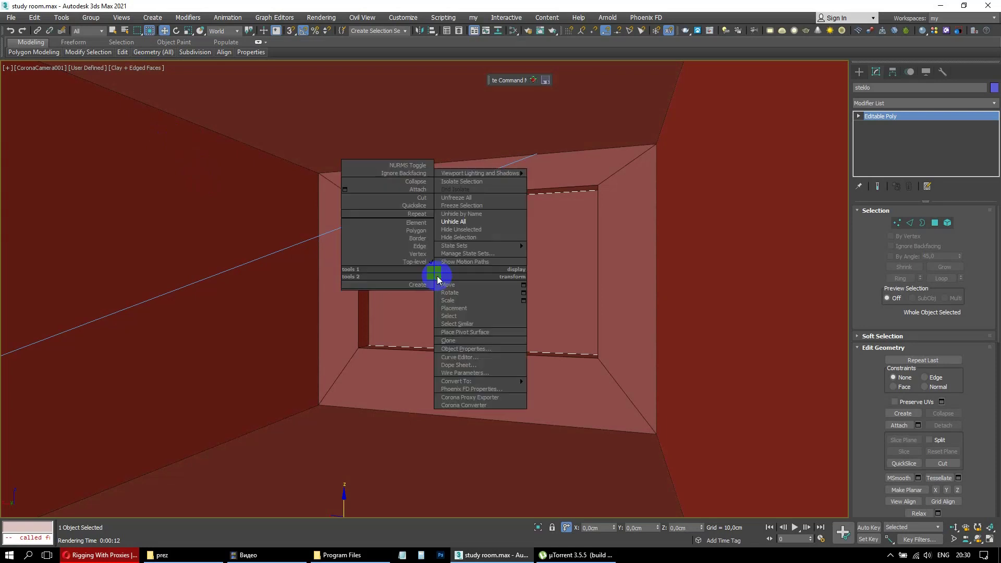
pyautogui.click(453, 238)
pyautogui.click(888, 552)
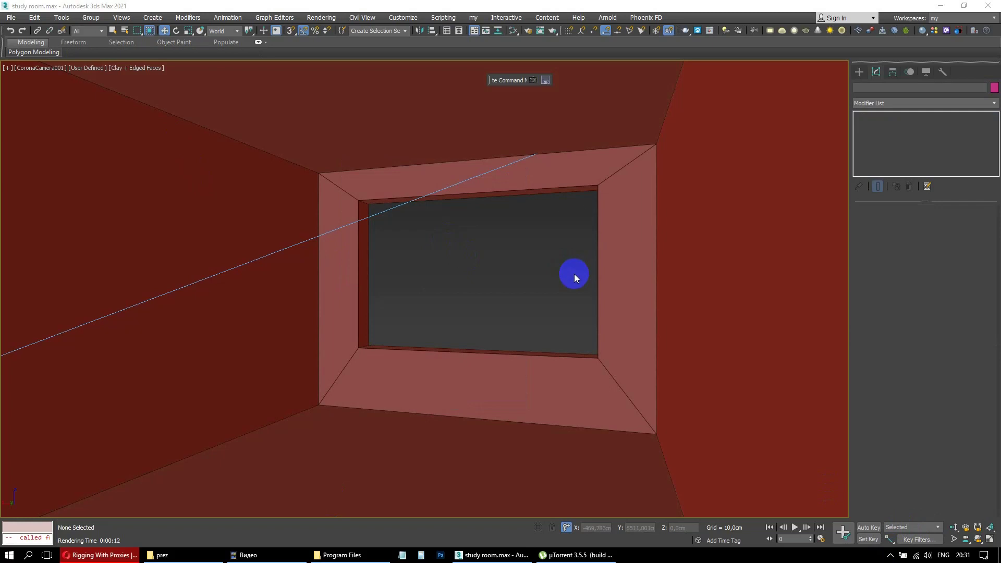
# Step: Set the Render Setup Scene environment to use a single map
pyautogui.click(528, 32)
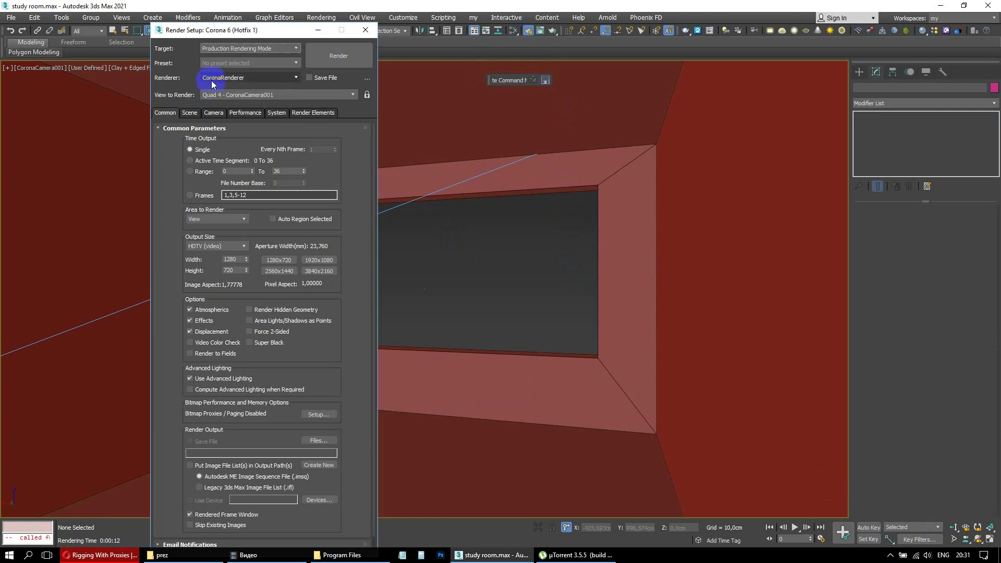
pyautogui.click(190, 113)
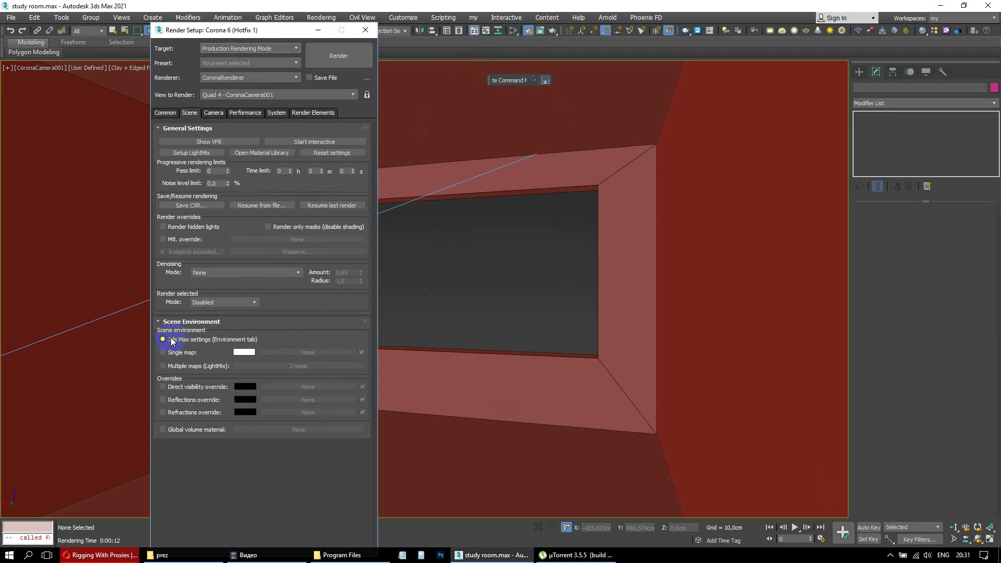
pyautogui.click(881, 557)
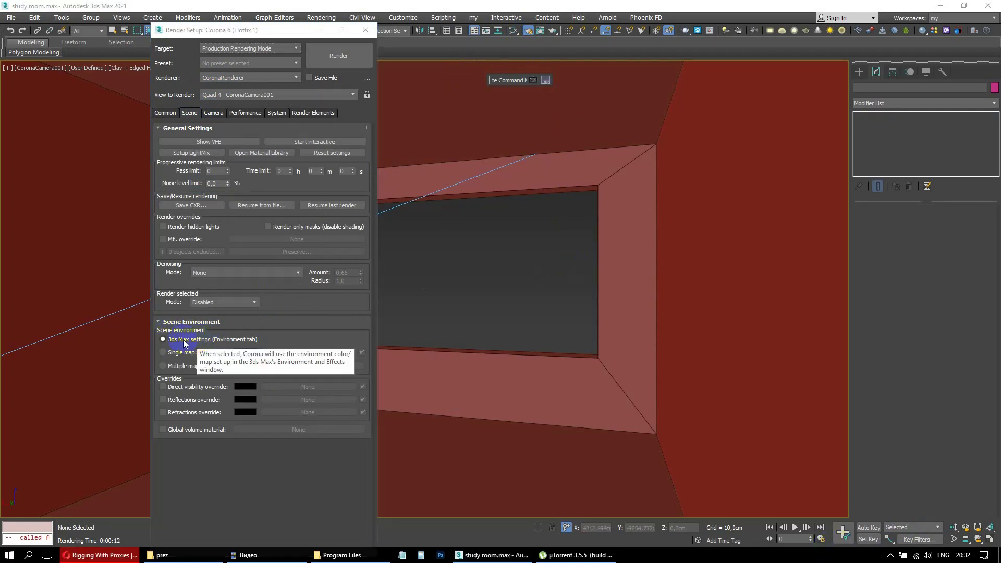
pyautogui.click(162, 354)
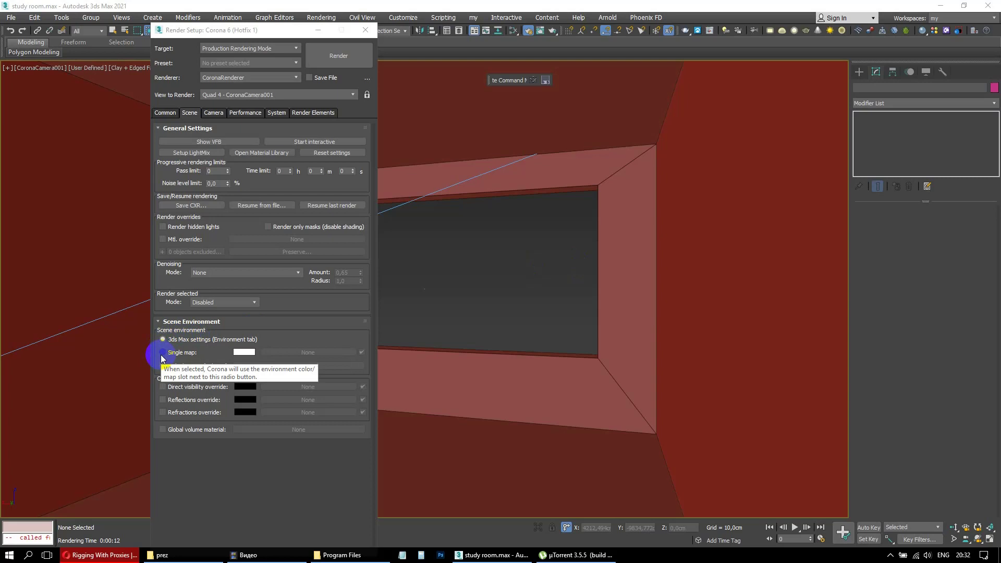
pyautogui.click(162, 357)
pyautogui.click(162, 354)
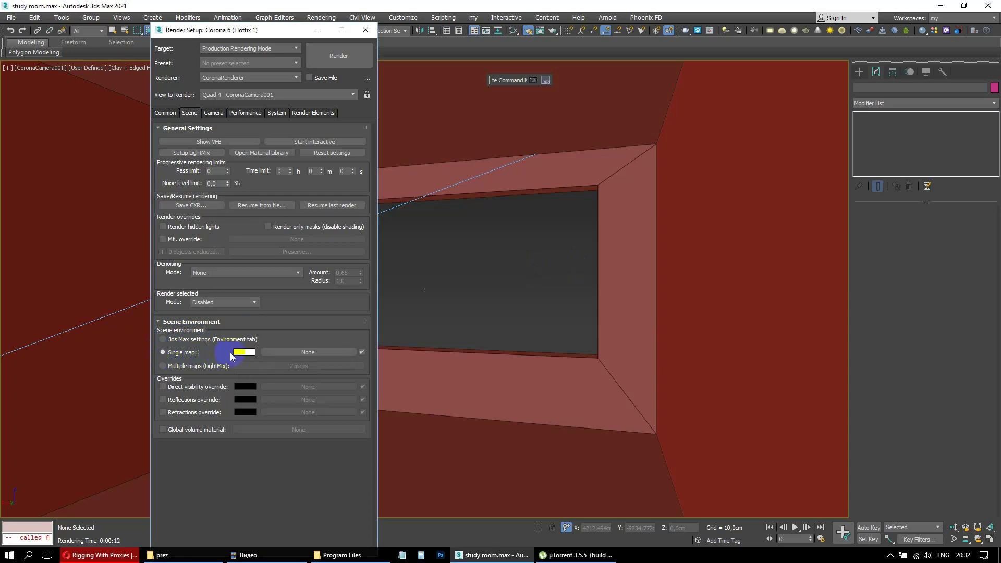
# Step: Assign a CoronaSky map from the Corona maps to the environment slot
pyautogui.click(301, 352)
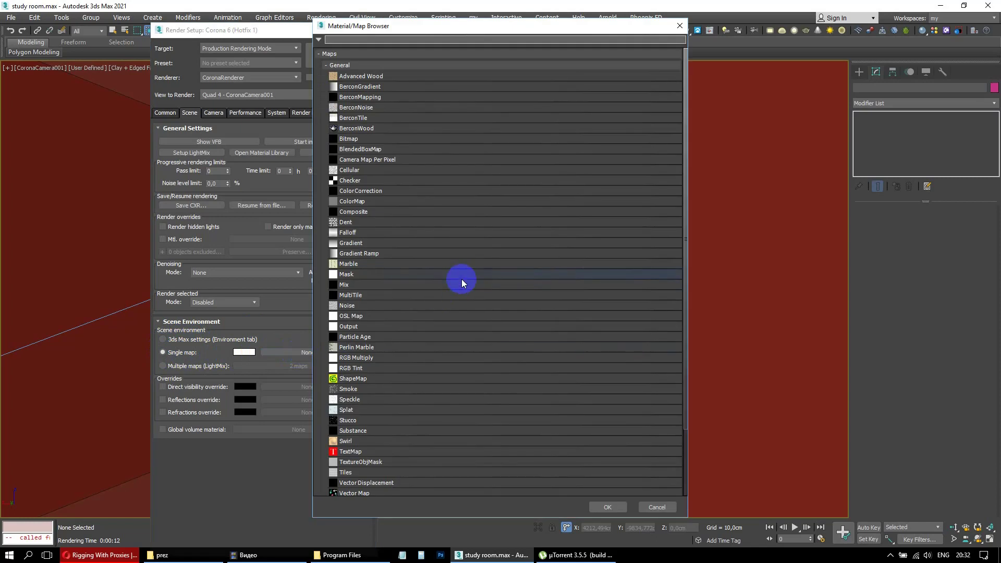
pyautogui.scroll(-3, 461, 280)
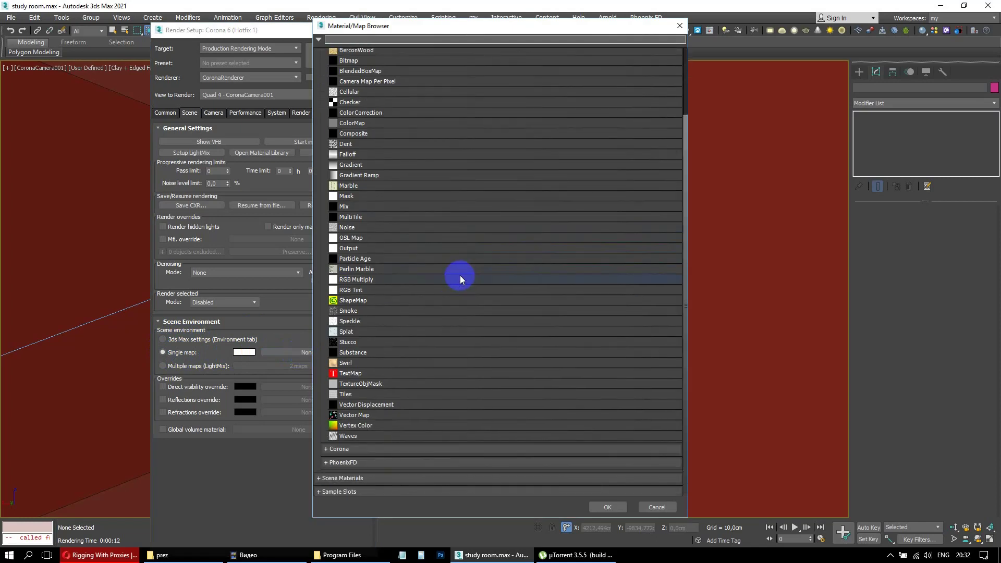
pyautogui.click(341, 449)
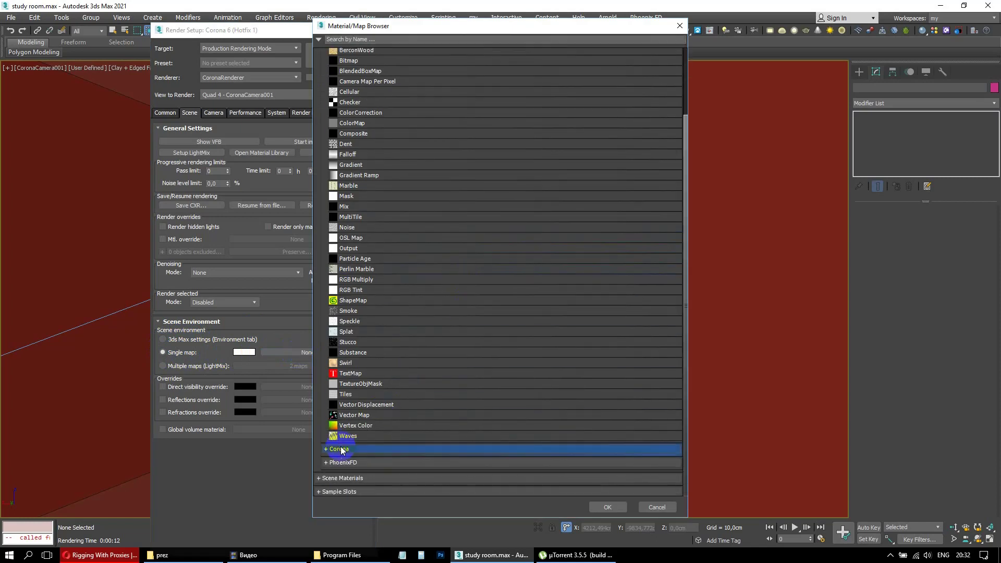
pyautogui.scroll(-2, 443, 377)
pyautogui.scroll(-1, 457, 373)
pyautogui.scroll(-2, 457, 372)
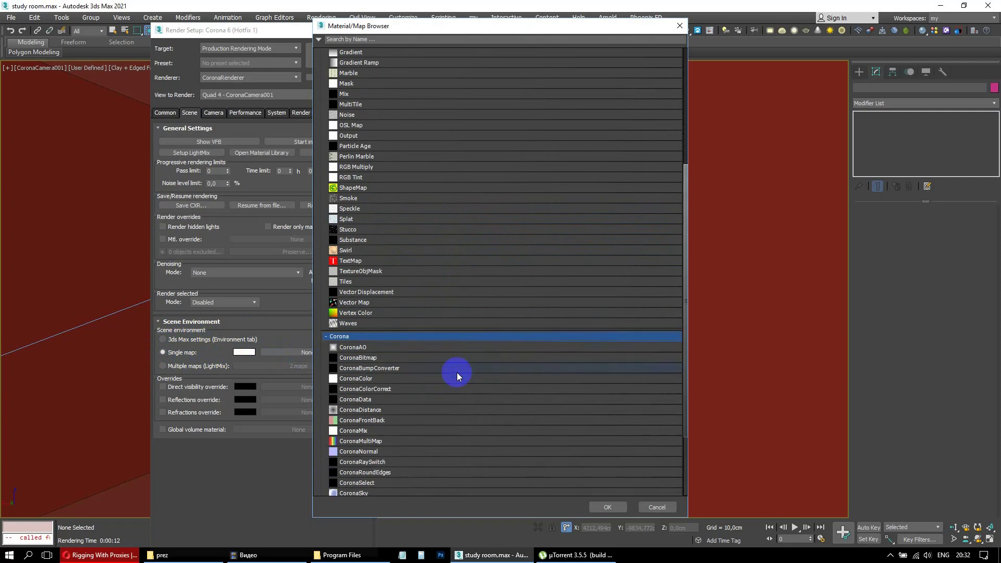
pyautogui.scroll(-3, 456, 372)
pyautogui.scroll(-1, 454, 377)
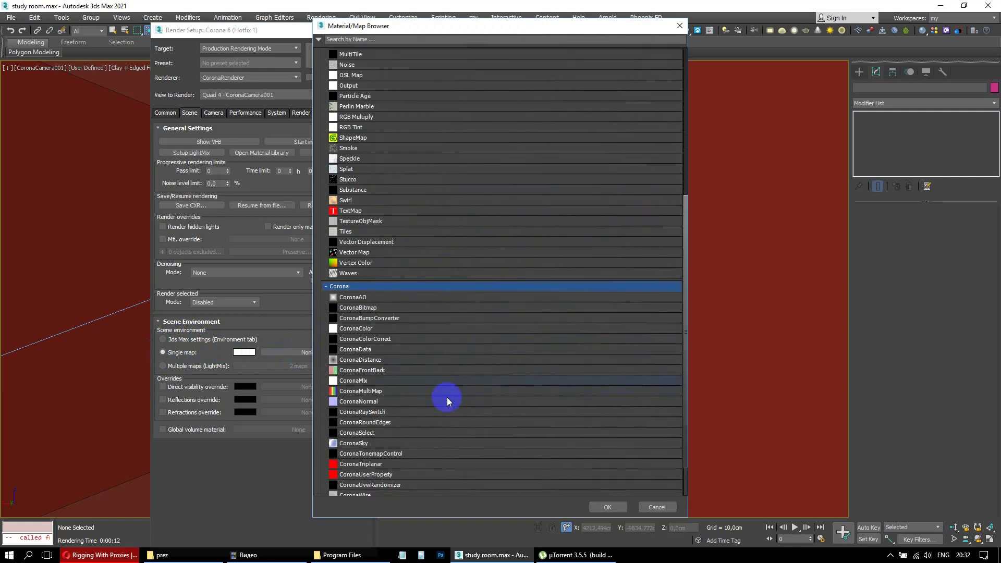
pyautogui.click(357, 444)
pyautogui.click(607, 506)
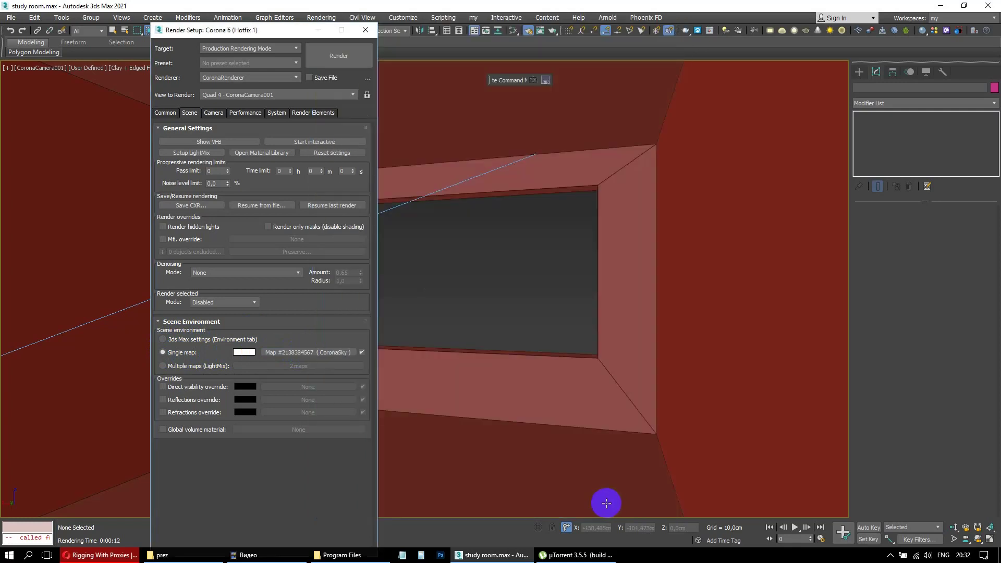
# Step: Render the camera view with Corona and show the Alpha channel in the frame buffer
pyautogui.click(348, 61)
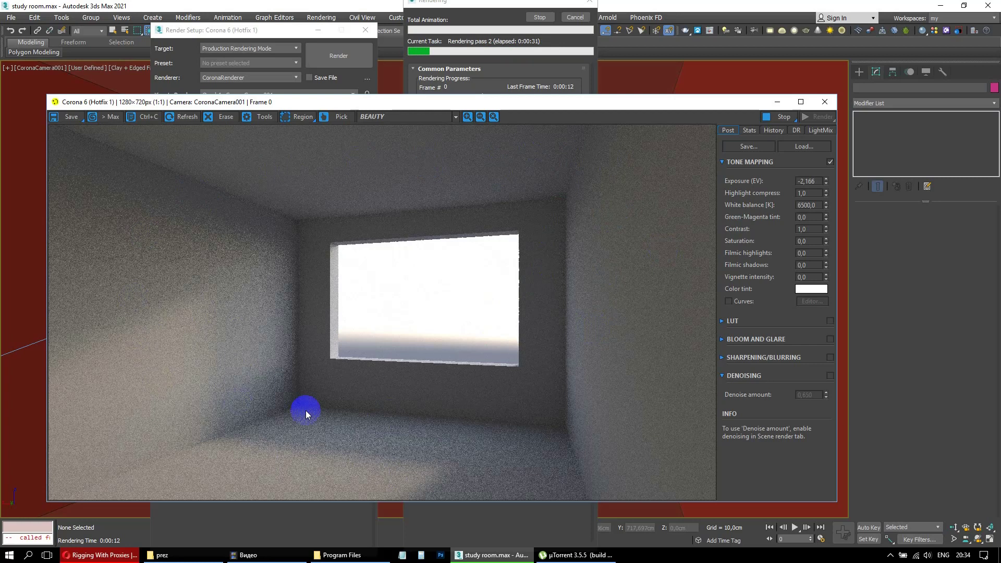
pyautogui.click(492, 362)
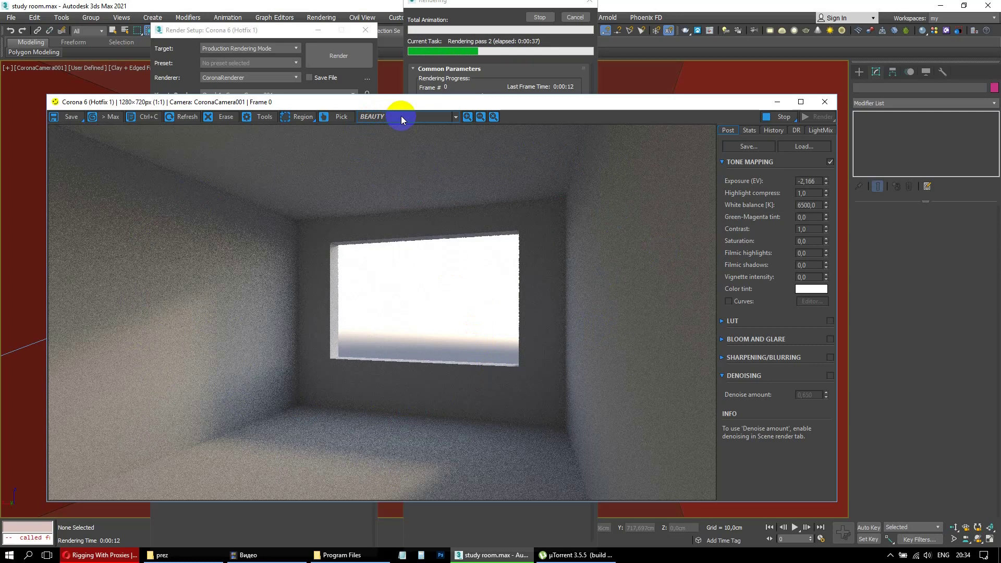
pyautogui.click(405, 118)
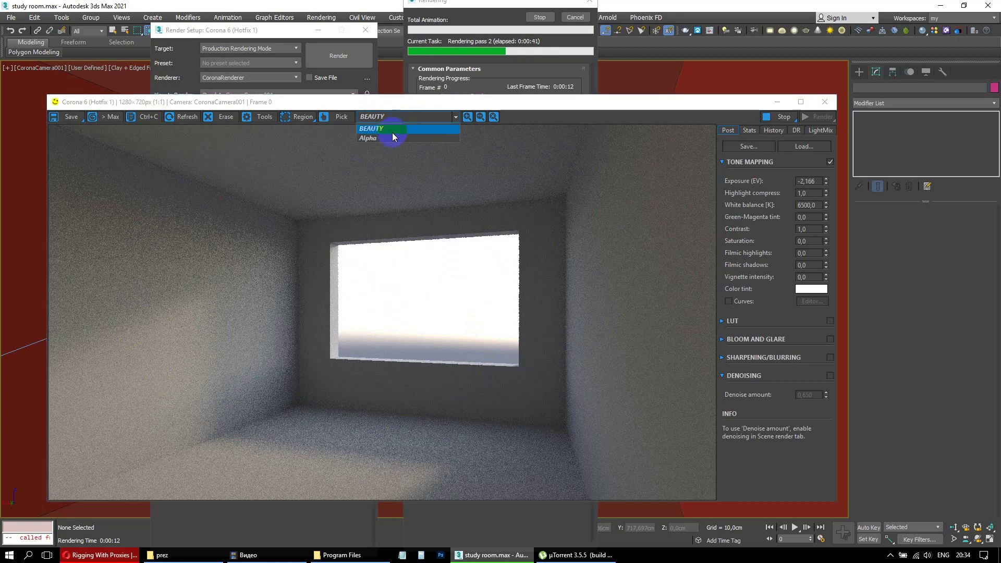
pyautogui.click(391, 138)
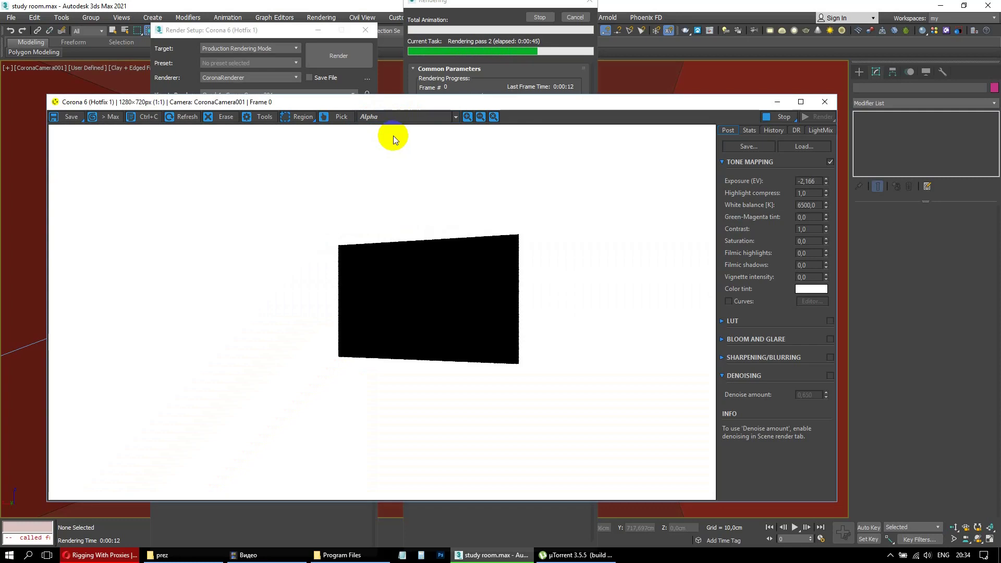
pyautogui.click(391, 254)
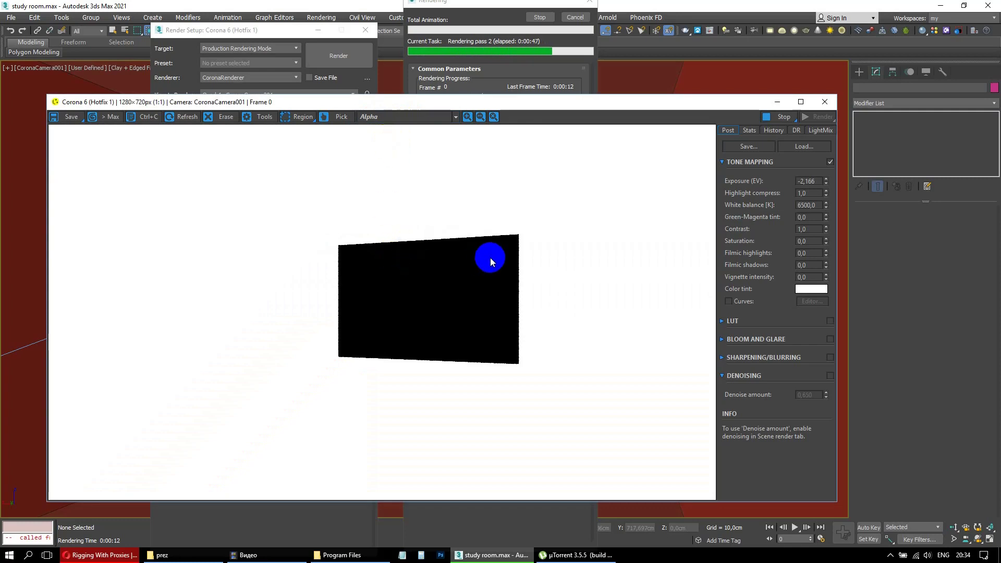
pyautogui.moveTo(391, 256); pyautogui.dragTo(366, 281)
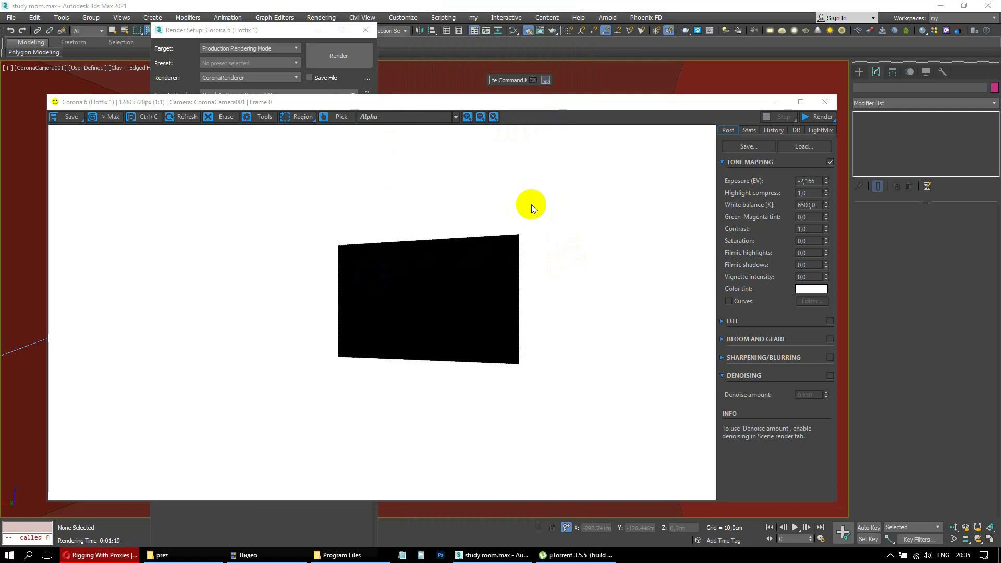
# Step: Save the alpha render as a JPEG named mask
pyautogui.click(66, 118)
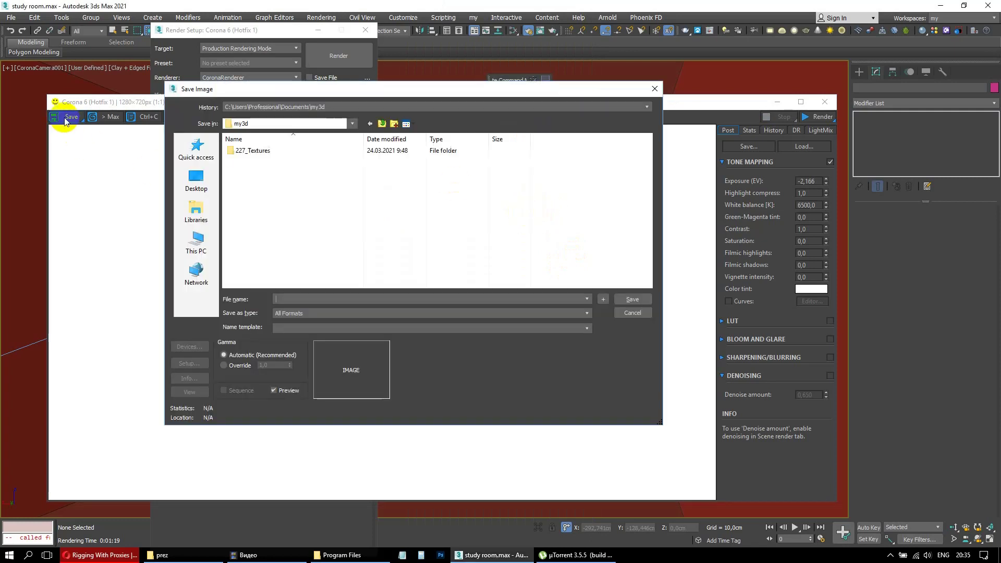
pyautogui.click(299, 314)
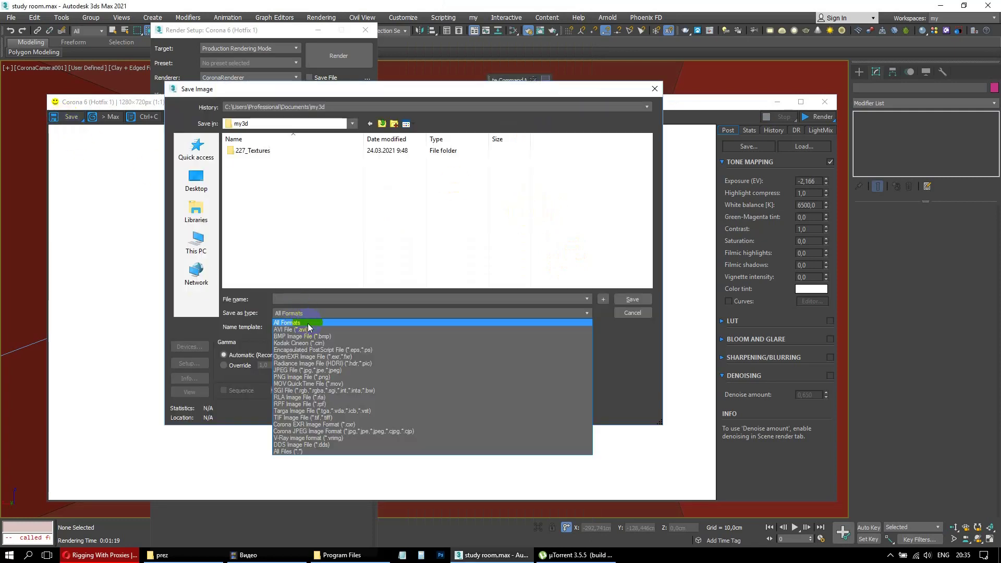
pyautogui.click(305, 370)
pyautogui.click(291, 300)
pyautogui.write('ma')
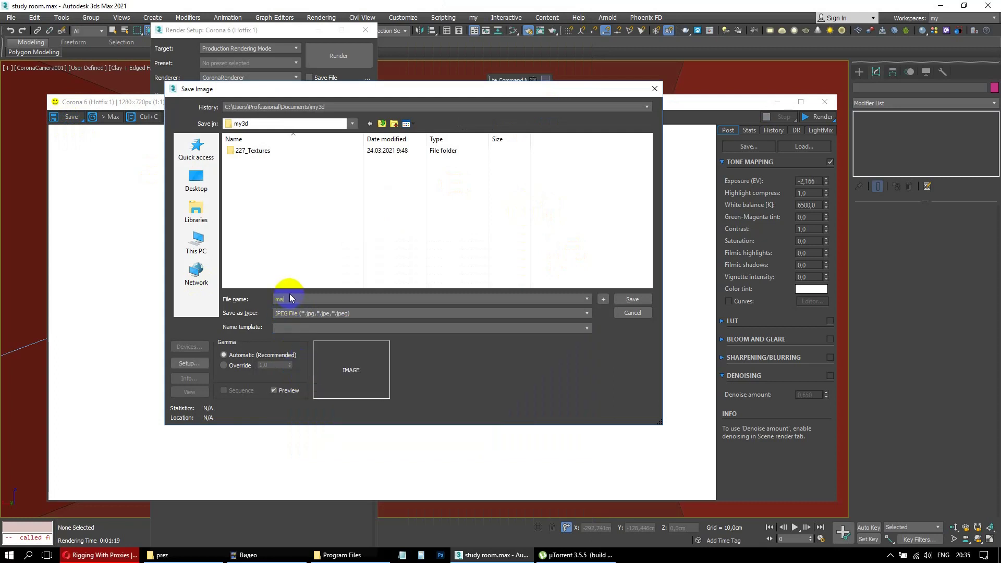
pyautogui.write('sk')
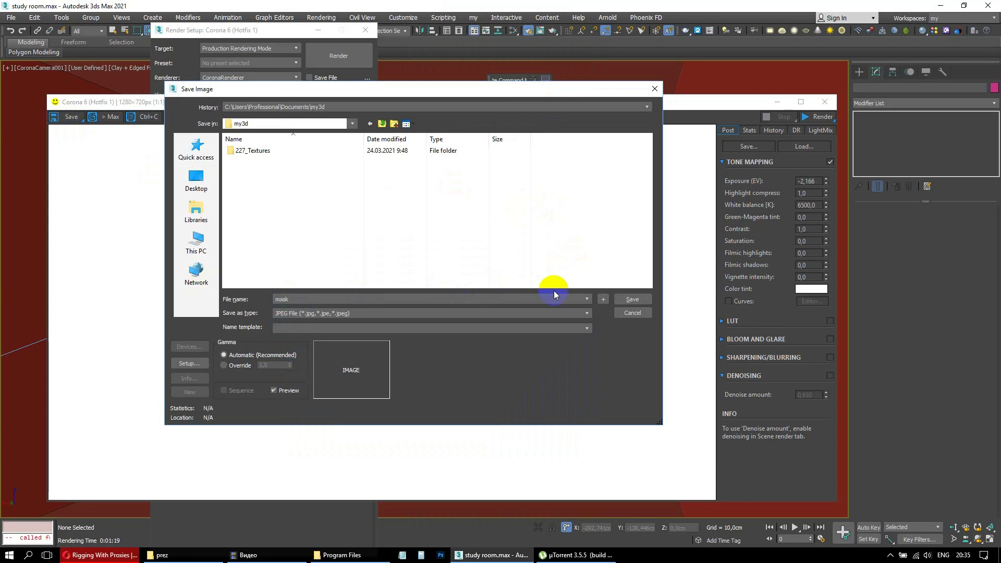
pyautogui.click(624, 300)
pyautogui.click(399, 315)
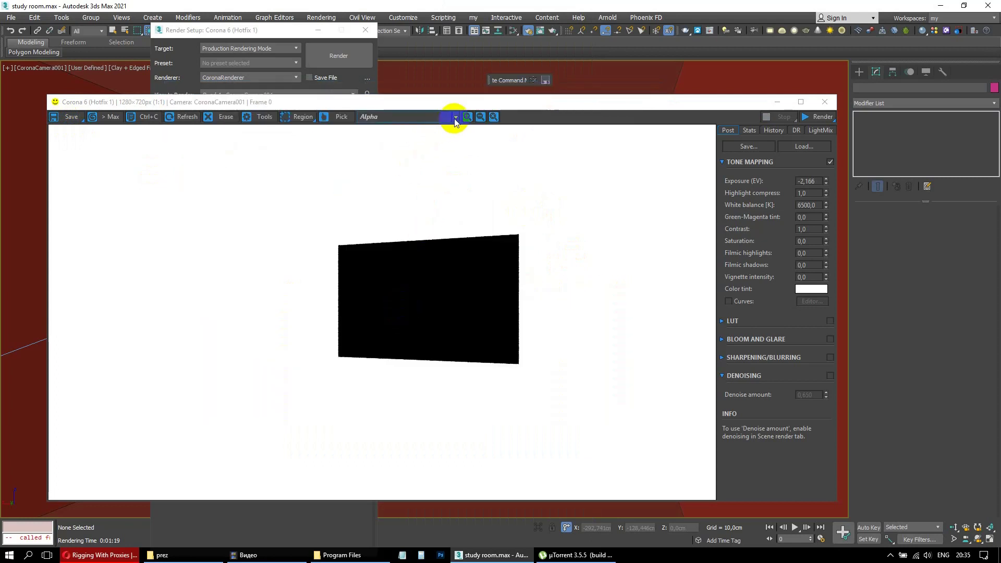
# Step: Switch to the BEAUTY pass and save it as a JPEG named render at quality 95
pyautogui.click(375, 121)
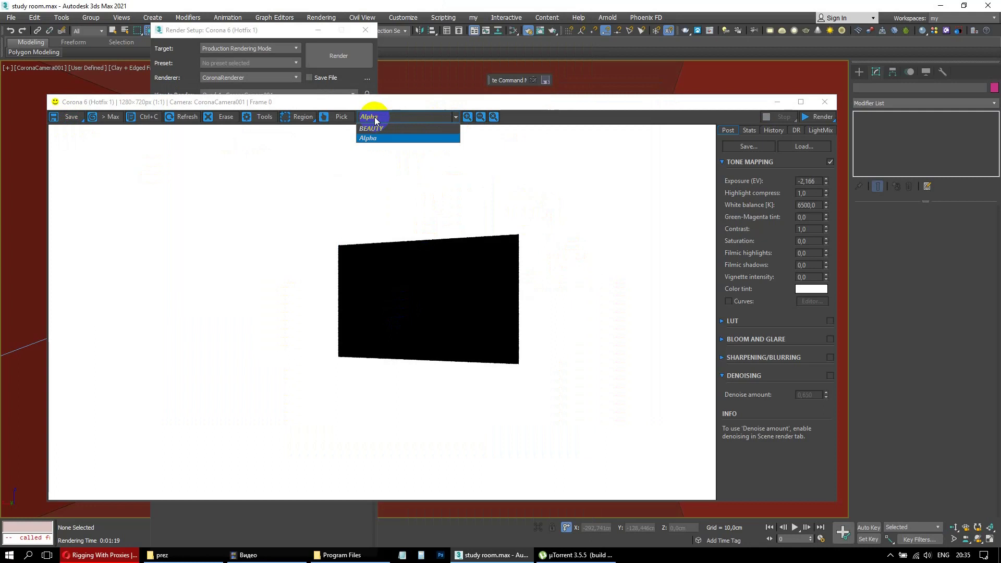
pyautogui.click(374, 129)
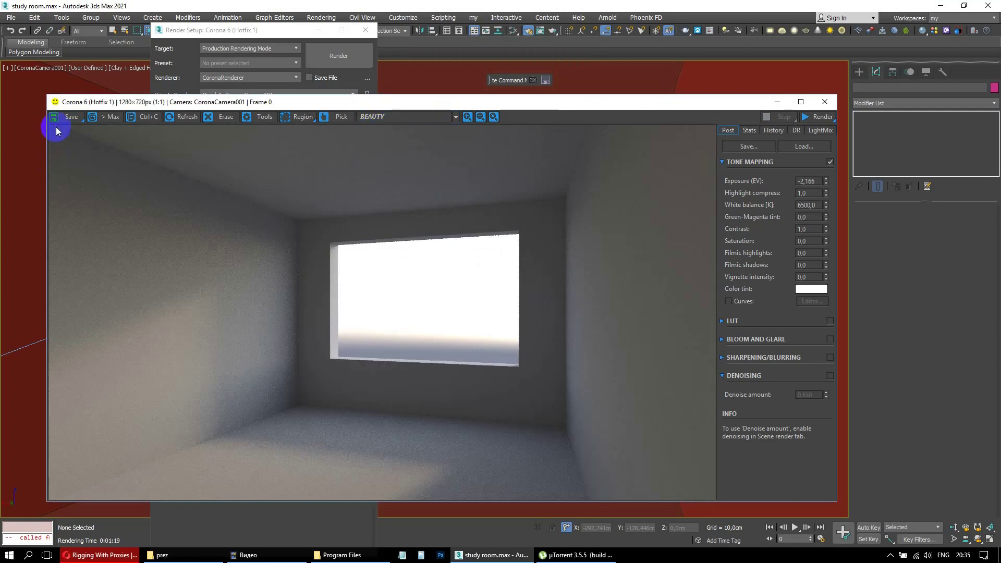
pyautogui.click(57, 117)
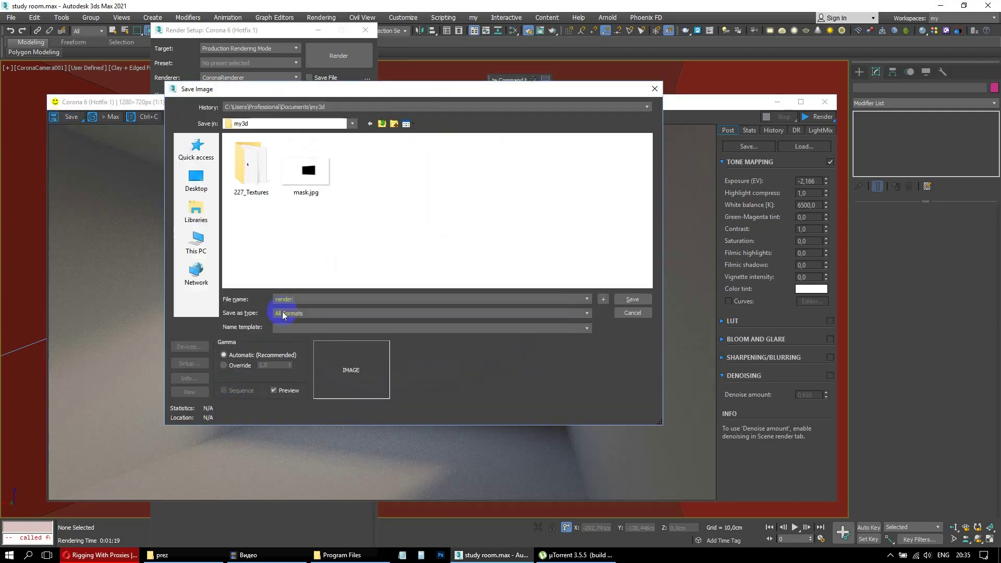
pyautogui.click(284, 315)
pyautogui.click(296, 371)
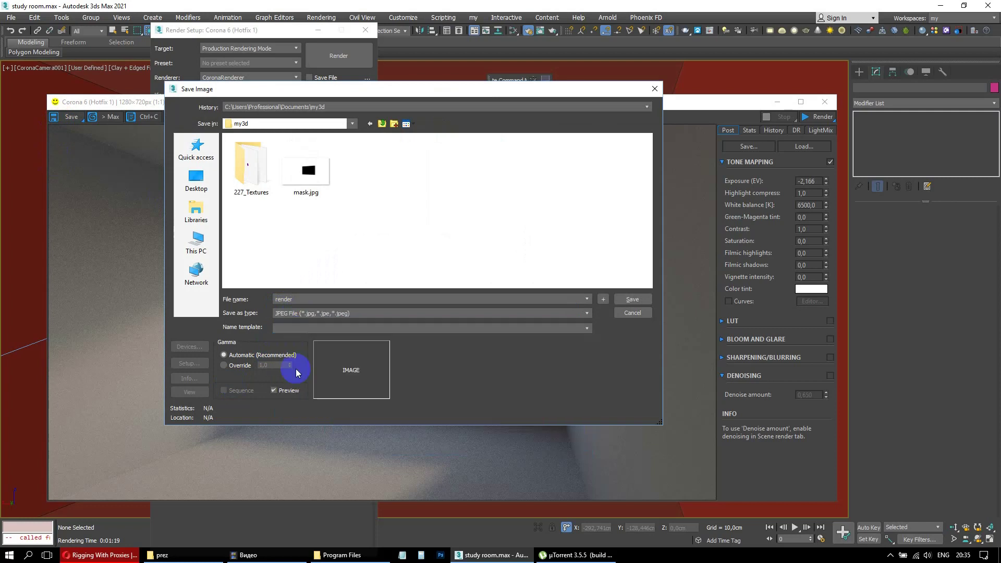
pyautogui.click(632, 299)
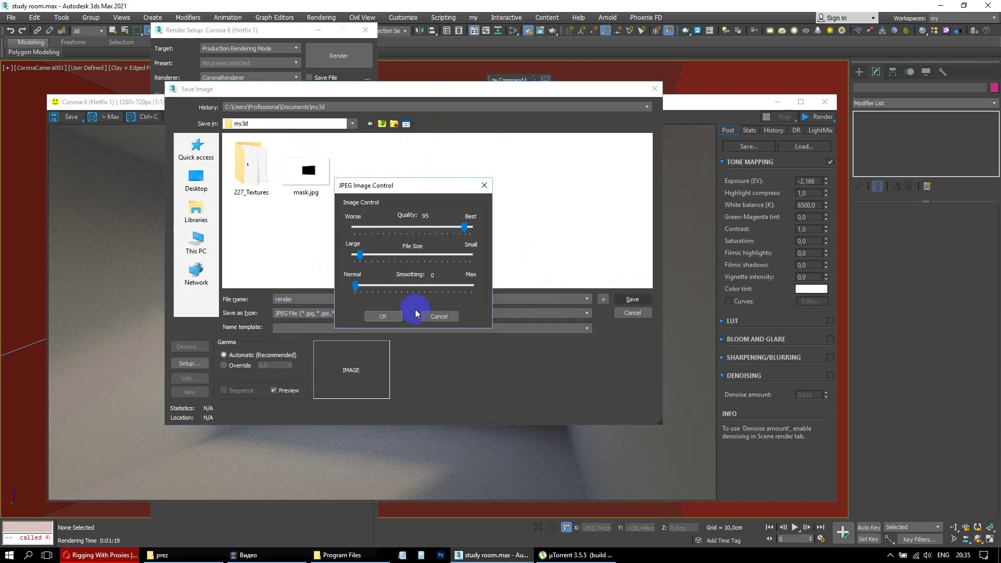
pyautogui.click(395, 317)
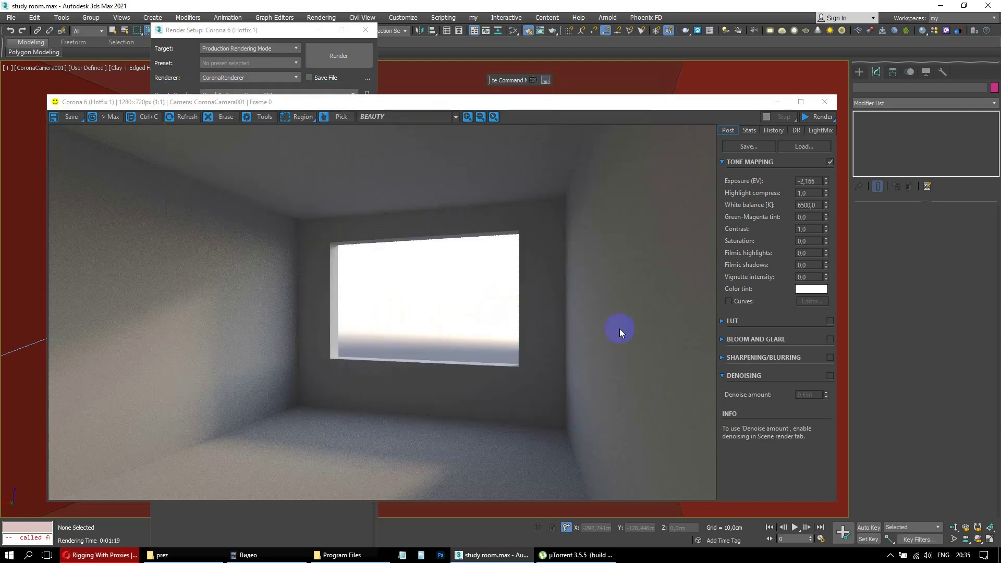
# Step: Drag mask.jpg from the my3d folder into Photoshop
pyautogui.click(890, 554)
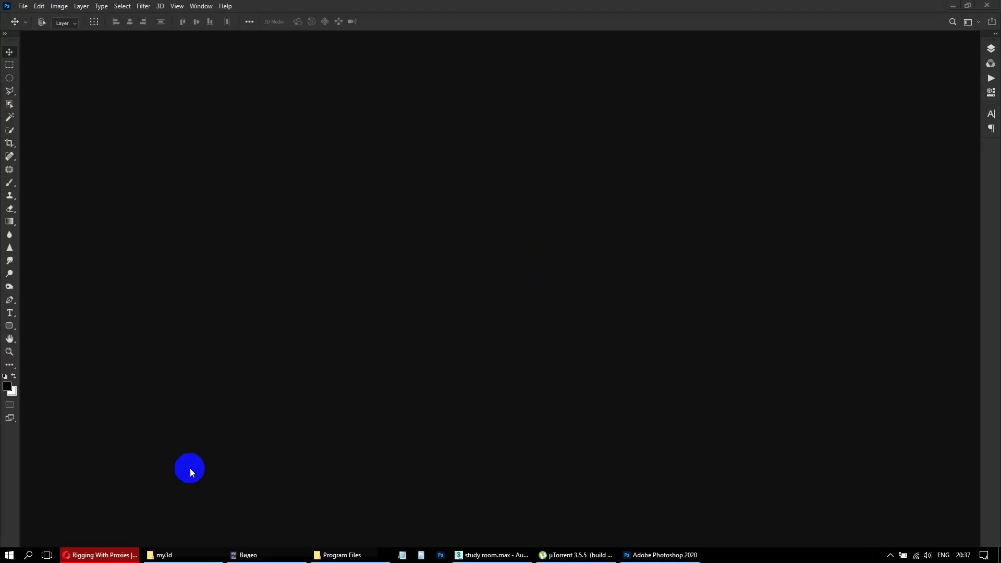
pyautogui.click(178, 553)
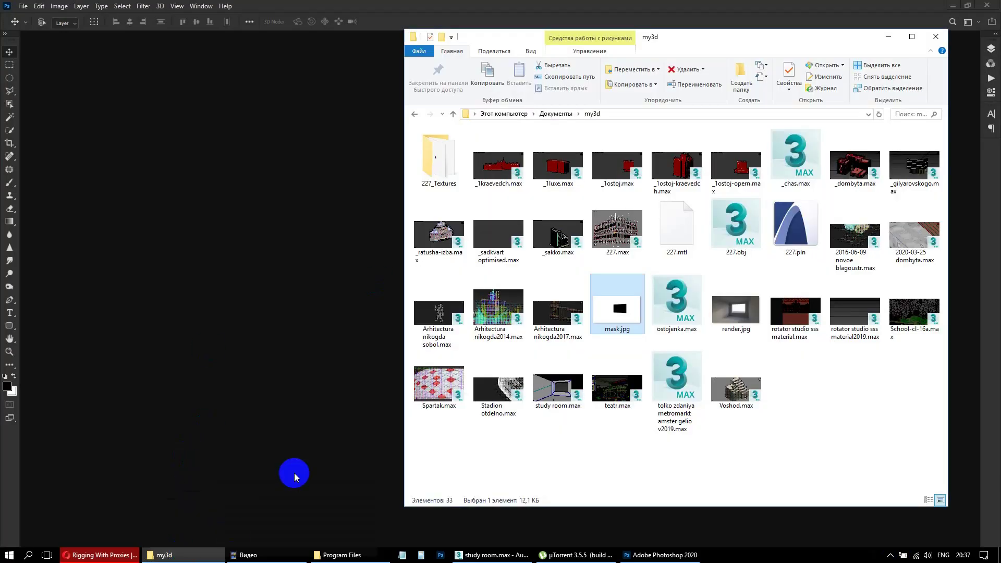
pyautogui.moveTo(630, 323)
pyautogui.mouseDown()
pyautogui.moveTo(277, 319)
pyautogui.moveTo(276, 371)
pyautogui.mouseUp()
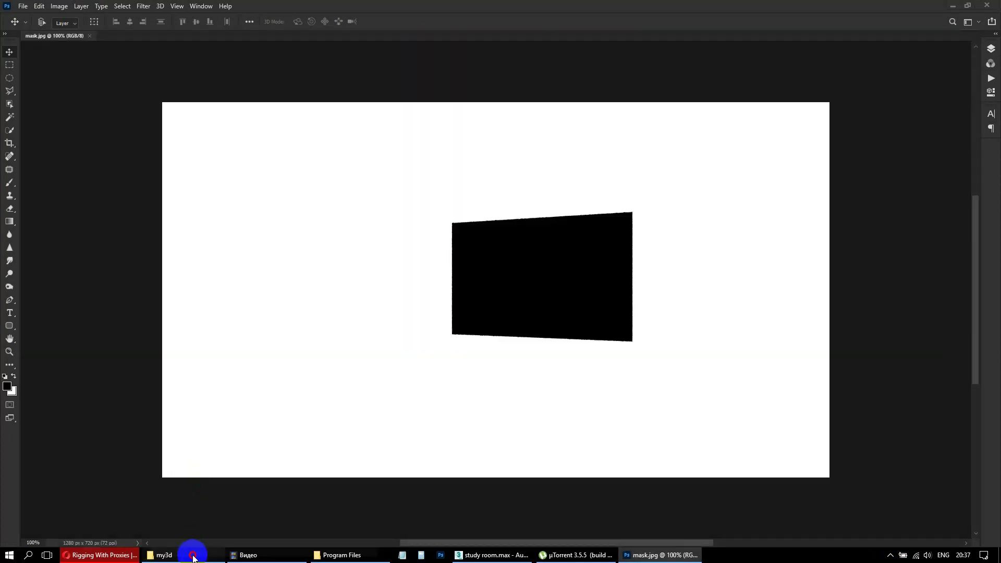
# Step: Drag render.jpg into Photoshop as a second document
pyautogui.click(190, 553)
pyautogui.moveTo(736, 312); pyautogui.dragTo(366, 57)
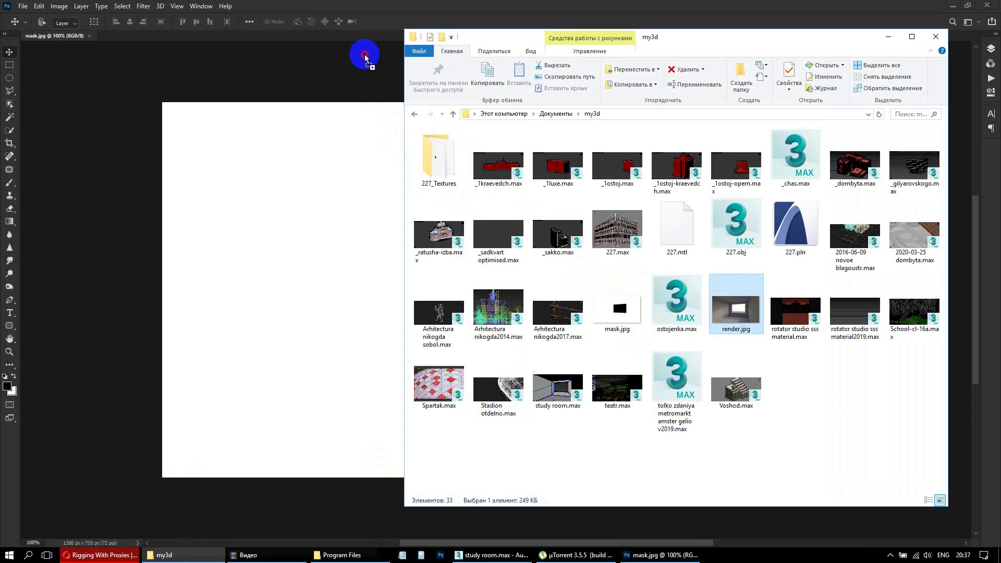
pyautogui.moveTo(365, 57)
pyautogui.mouseDown()
pyautogui.moveTo(257, 184)
pyautogui.moveTo(214, 36)
pyautogui.mouseUp()
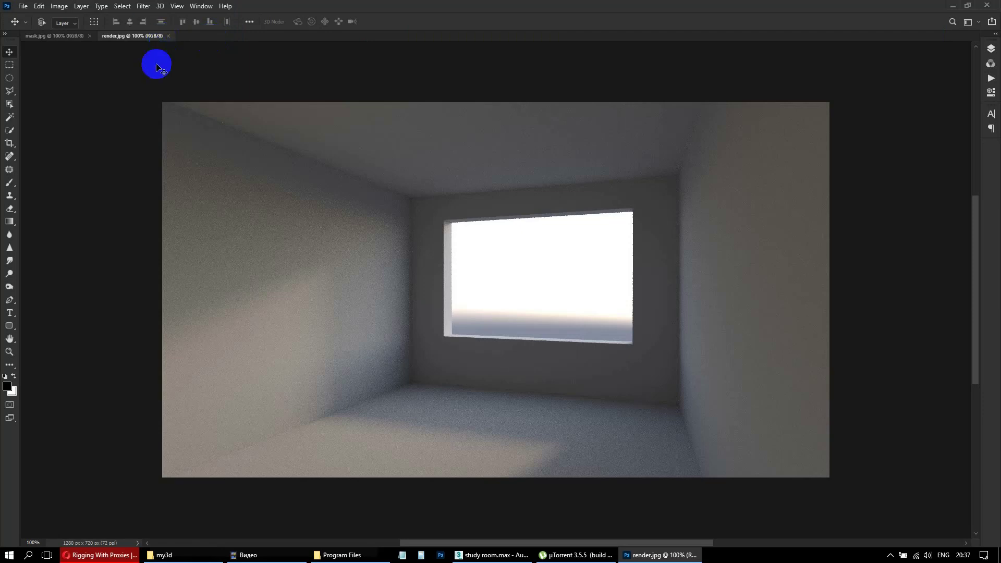
pyautogui.click(23, 6)
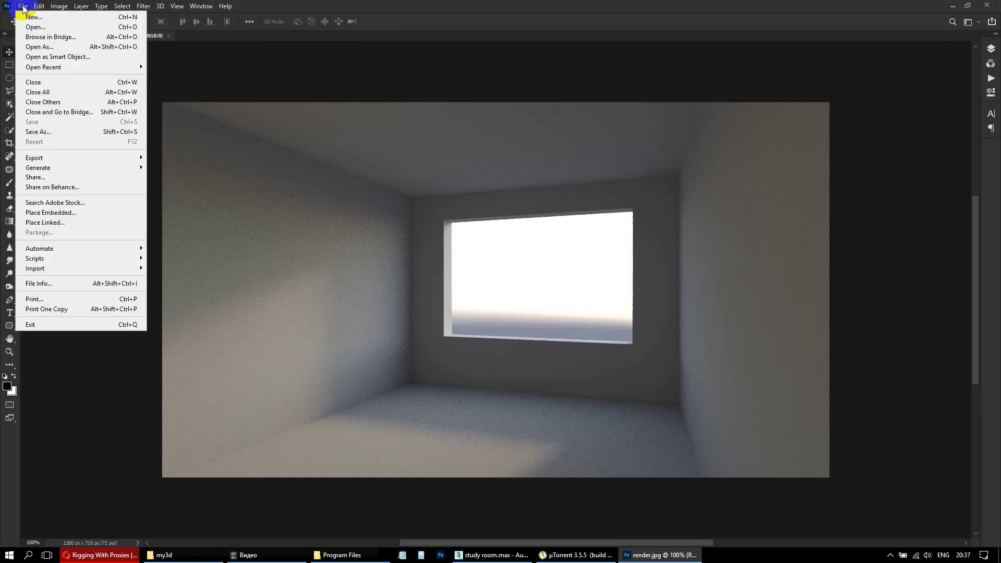
pyautogui.click(200, 6)
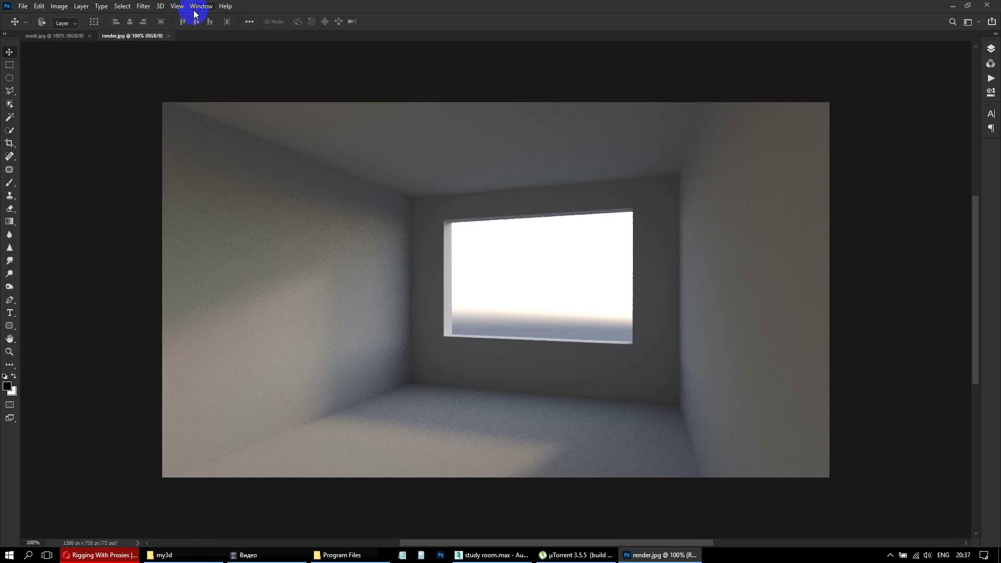
# Step: In the Layers panel, unlock render.jpg's Background layer into editable Layer 0
pyautogui.click(890, 554)
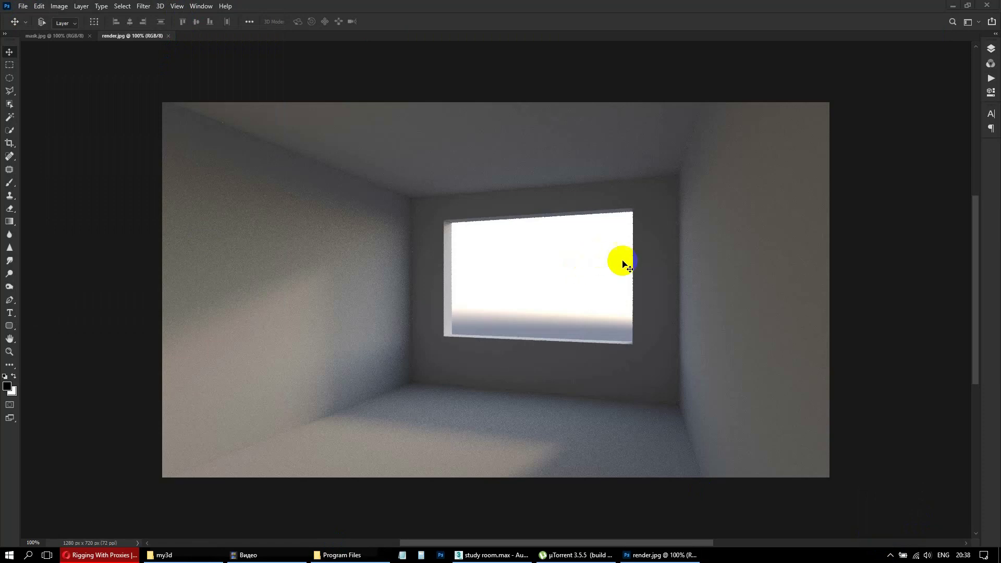
pyautogui.click(645, 269)
pyautogui.click(990, 49)
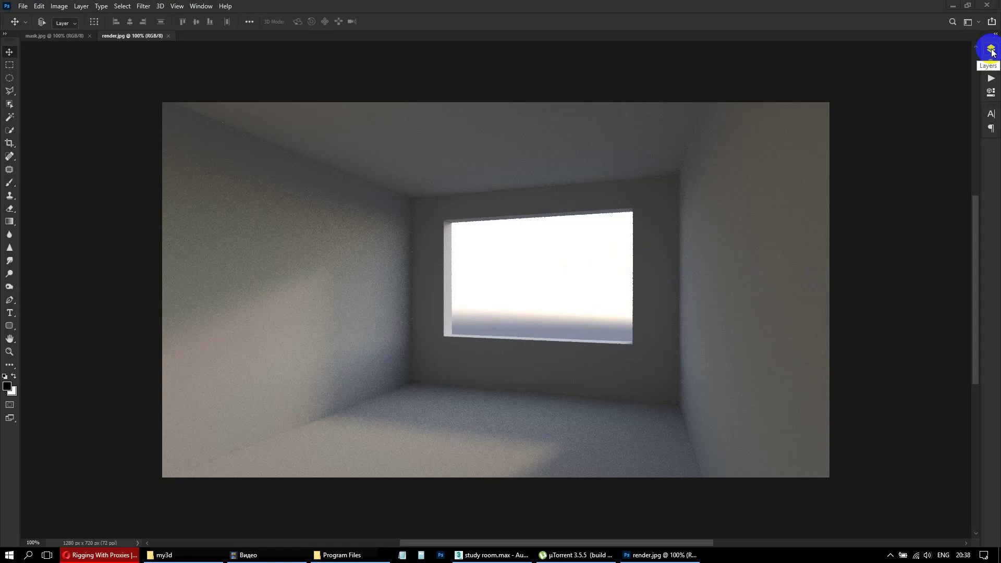
pyautogui.click(992, 52)
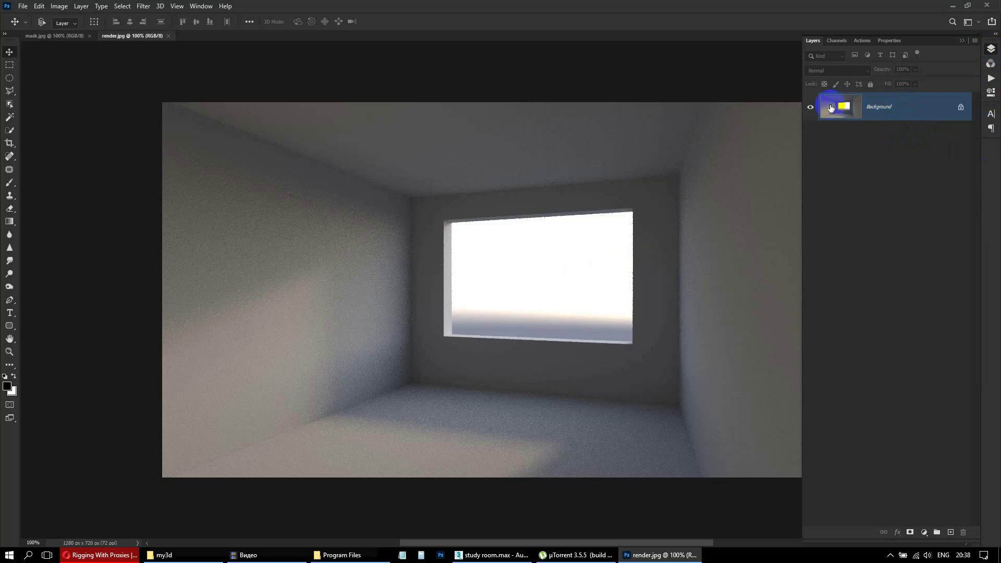
pyautogui.click(960, 108)
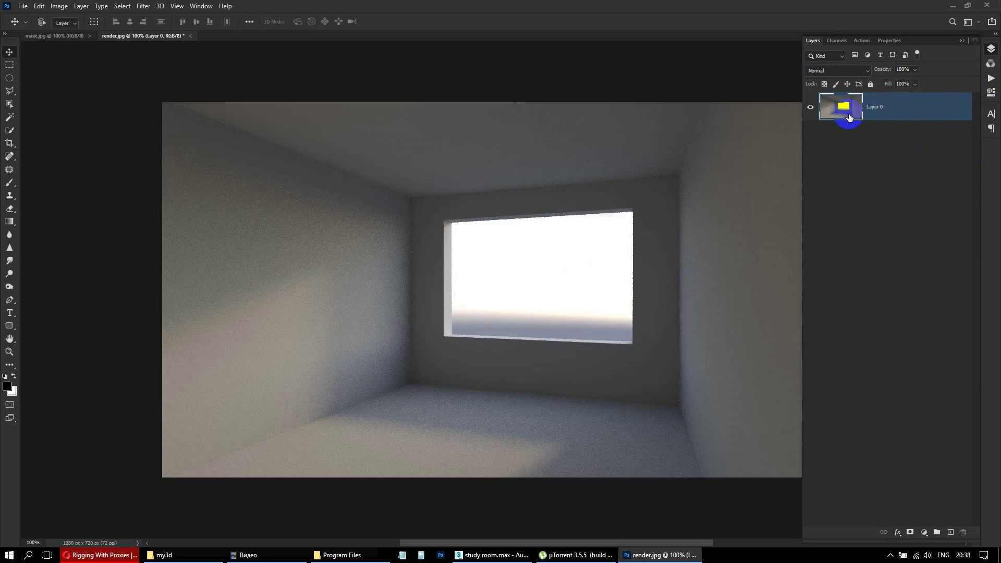
# Step: Add a layer mask to Layer 0 and Apply Image from mask.jpg with Multiply blending
pyautogui.click(909, 532)
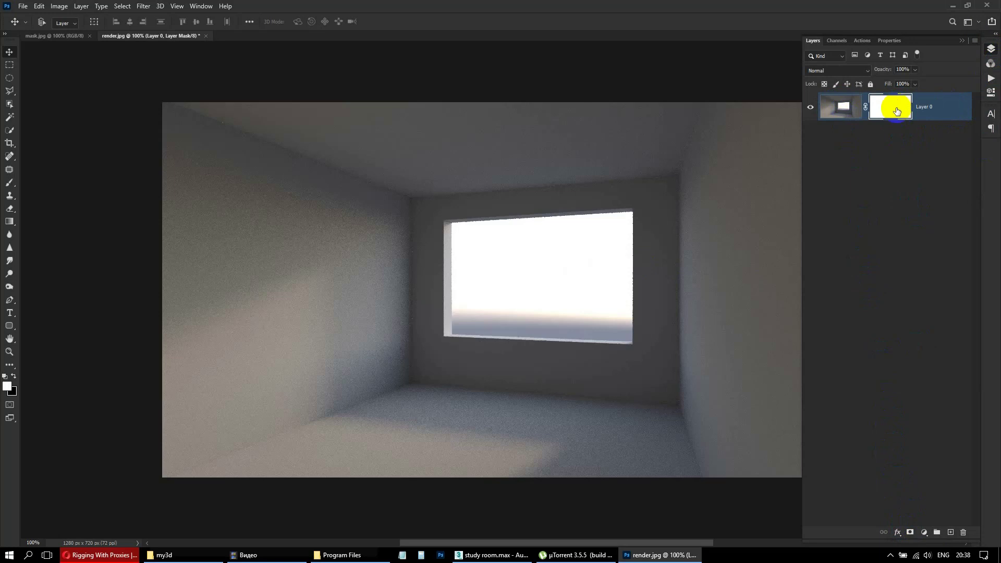
pyautogui.click(69, 8)
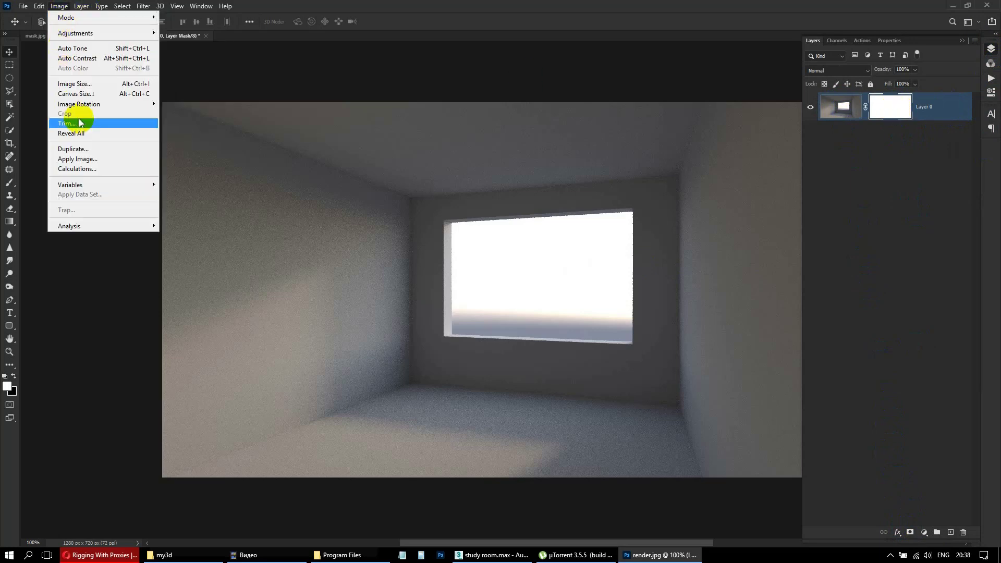
pyautogui.click(78, 159)
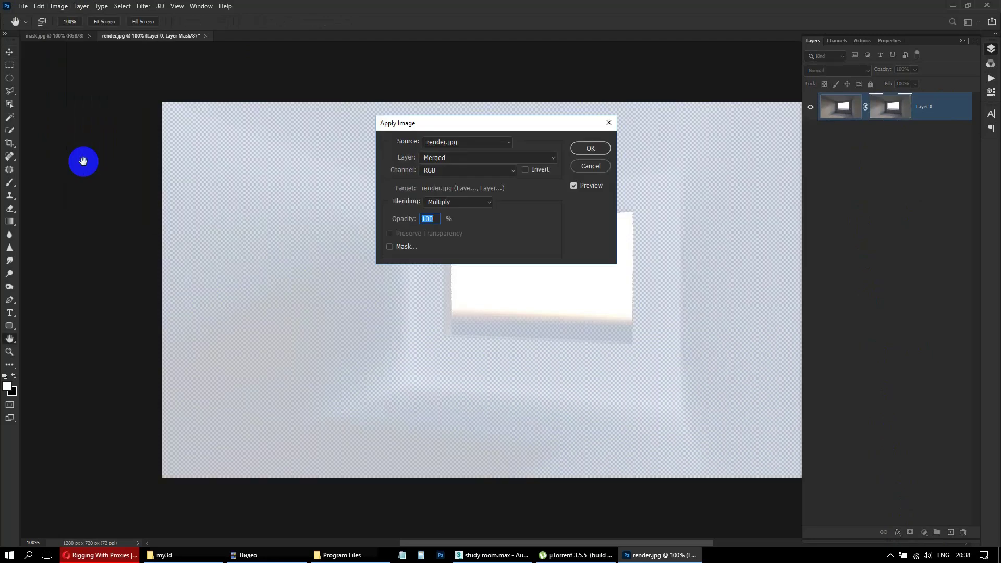
pyautogui.click(440, 142)
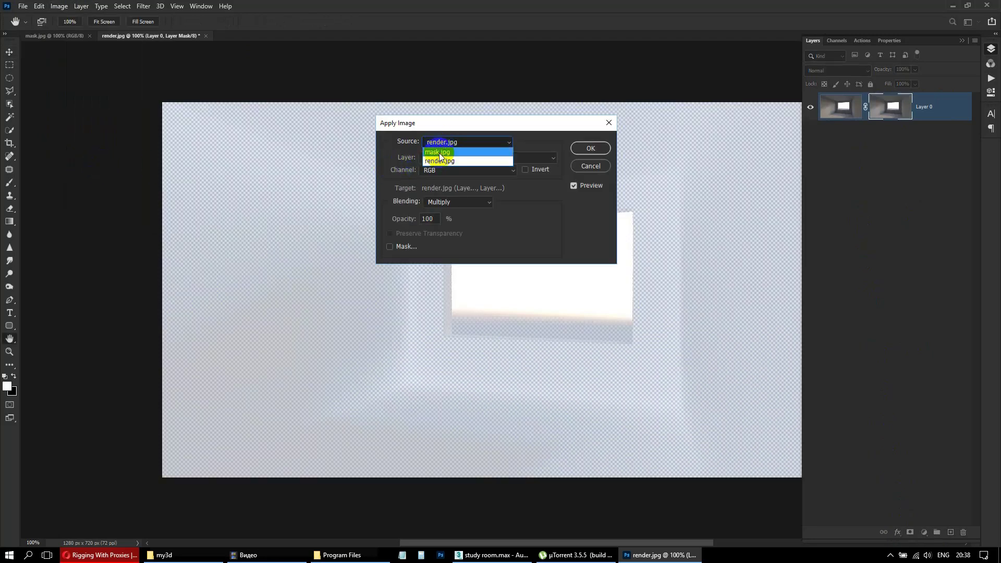
pyautogui.click(440, 153)
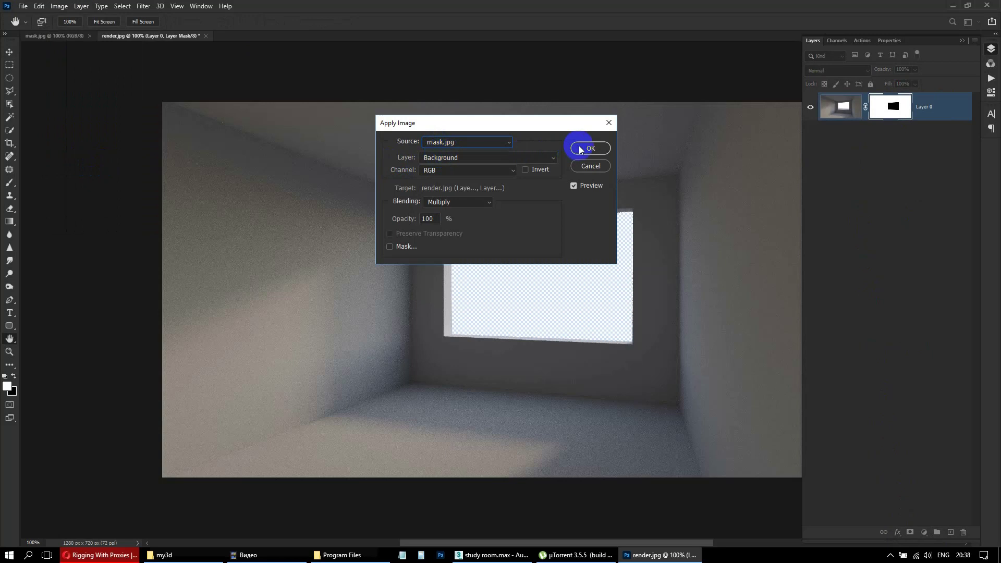
pyautogui.click(580, 150)
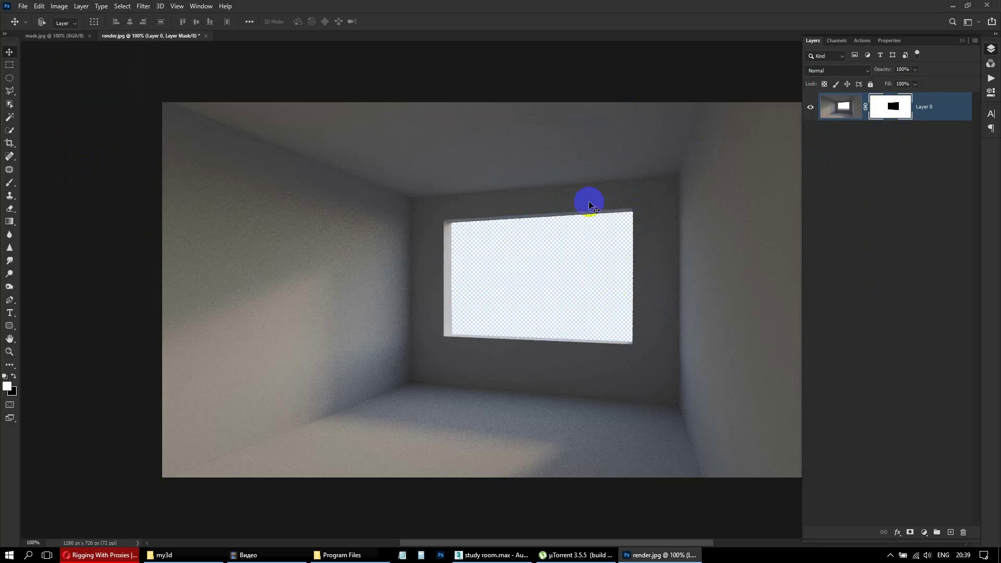
pyautogui.click(67, 36)
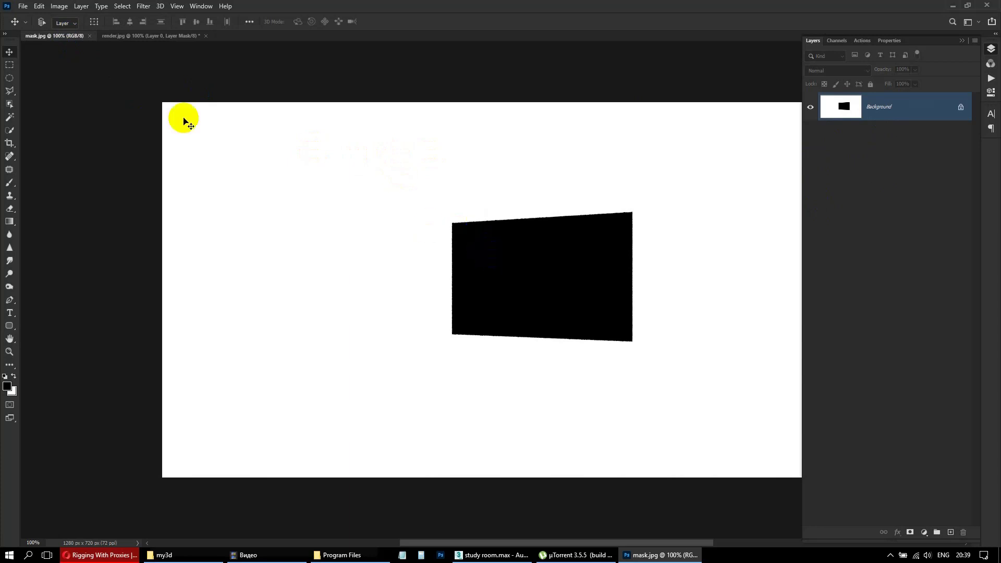
pyautogui.click(153, 37)
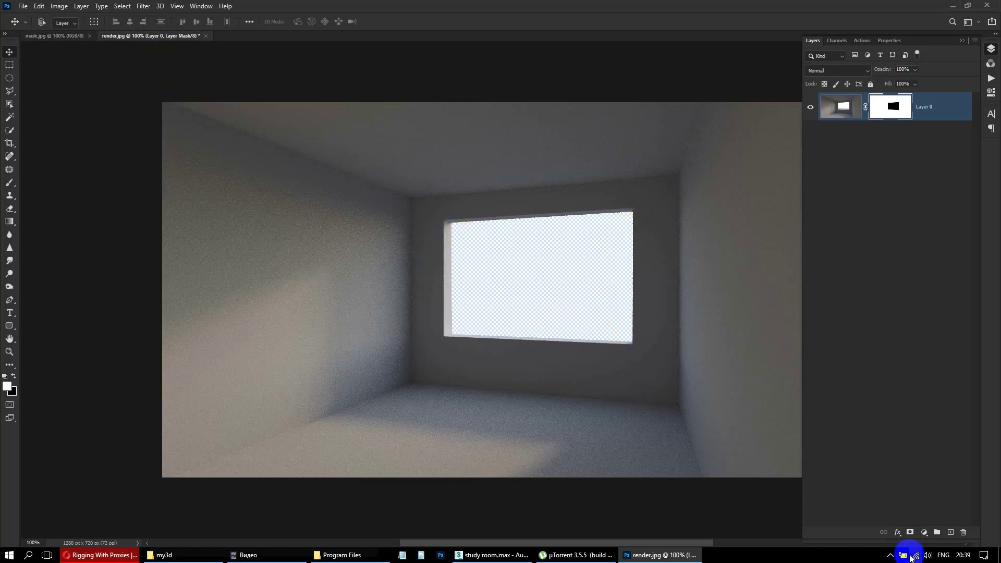
pyautogui.hotkey('ctrl', '2')
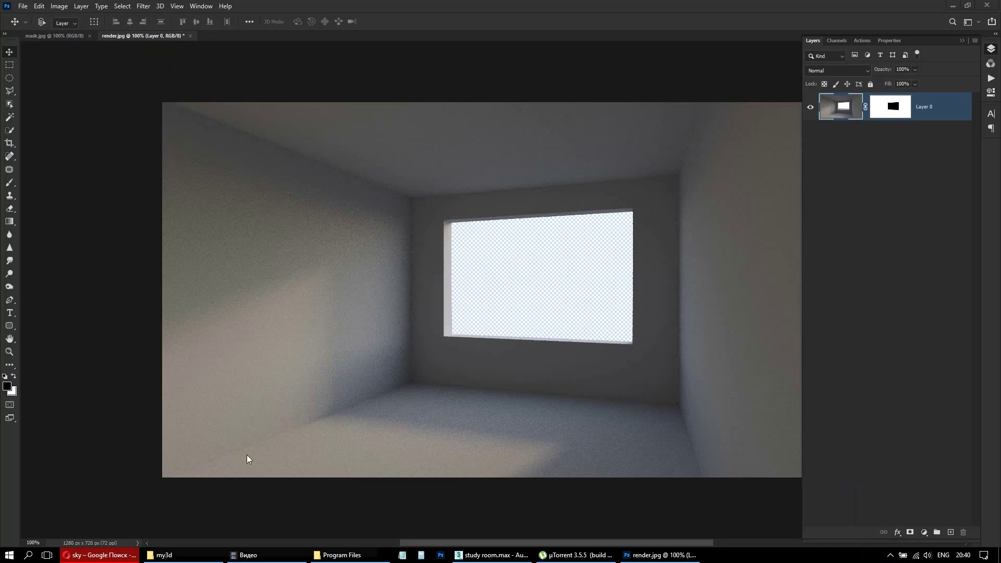
# Step: Drag sky.jpg from the my3d folder onto render.jpg as a new sky layer
pyautogui.click(175, 553)
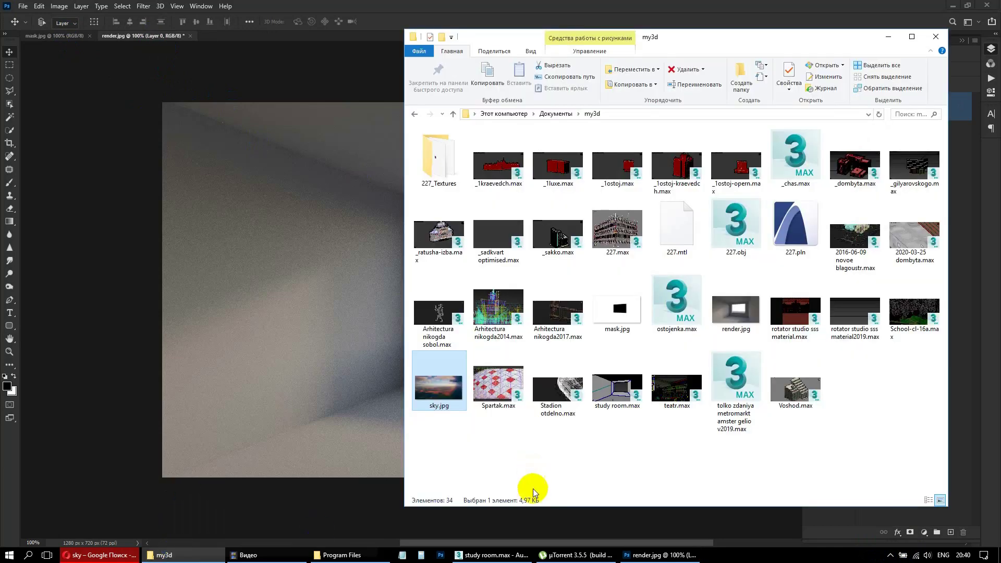
pyautogui.moveTo(436, 401); pyautogui.dragTo(348, 327)
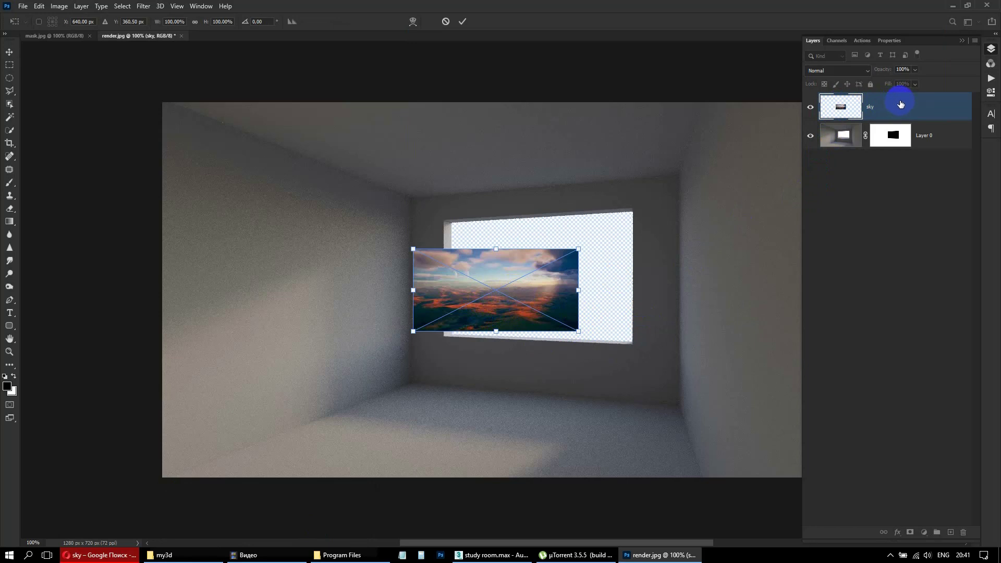
# Step: Move the sky layer below Layer 0 and position it in the window opening
pyautogui.click(840, 107)
pyautogui.click(839, 138)
pyautogui.moveTo(882, 111); pyautogui.dragTo(873, 151)
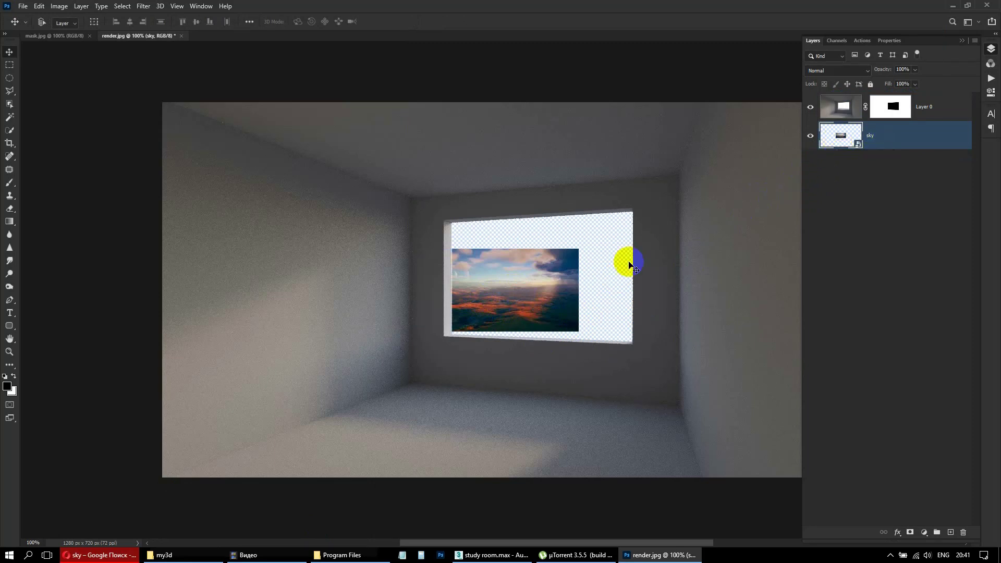
pyautogui.moveTo(543, 264)
pyautogui.mouseDown()
pyautogui.moveTo(574, 260)
pyautogui.moveTo(573, 283)
pyautogui.mouseUp()
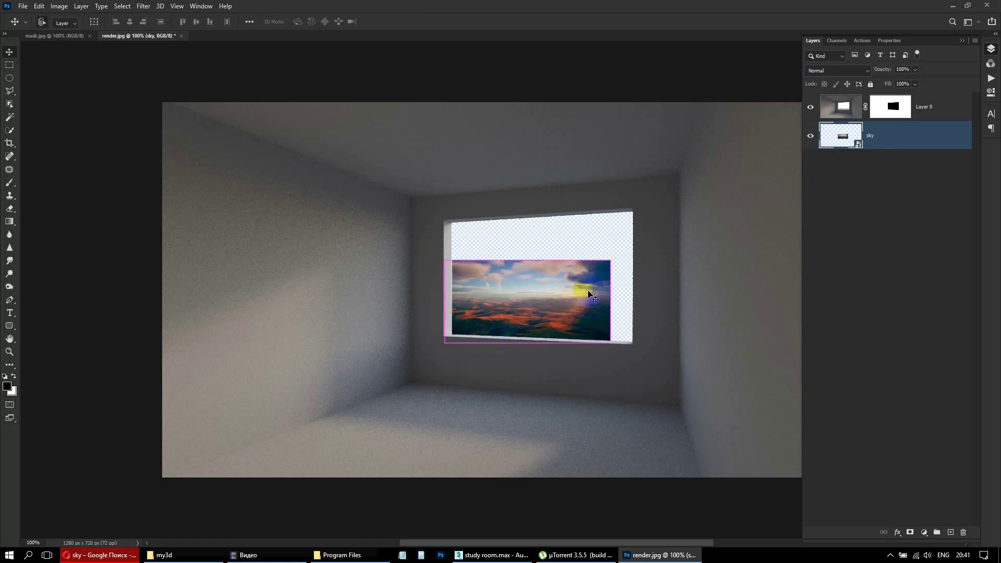
# Step: Free-transform the sky image larger so it covers the window
pyautogui.hotkey('ctrl', 't')
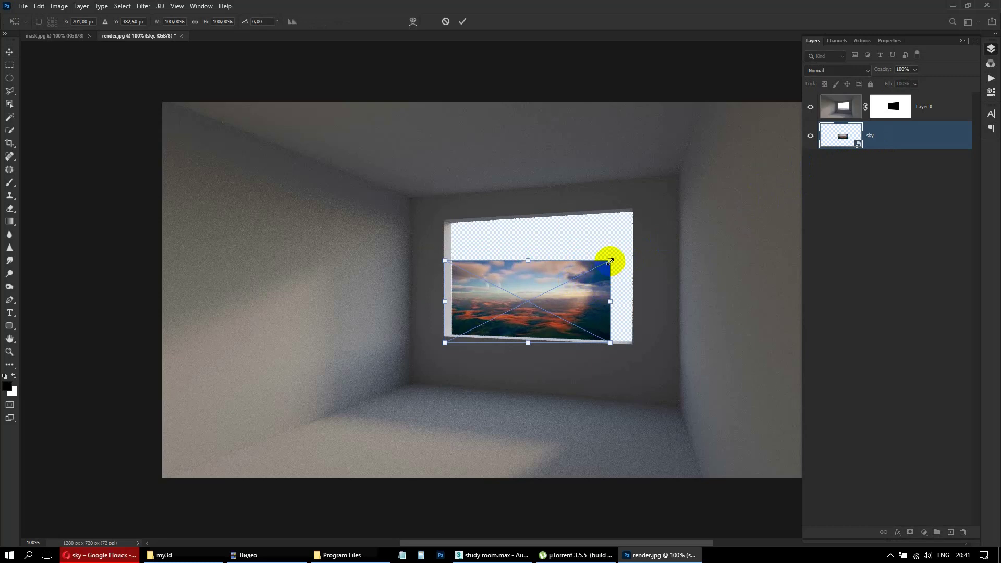
pyautogui.moveTo(610, 260); pyautogui.dragTo(641, 213)
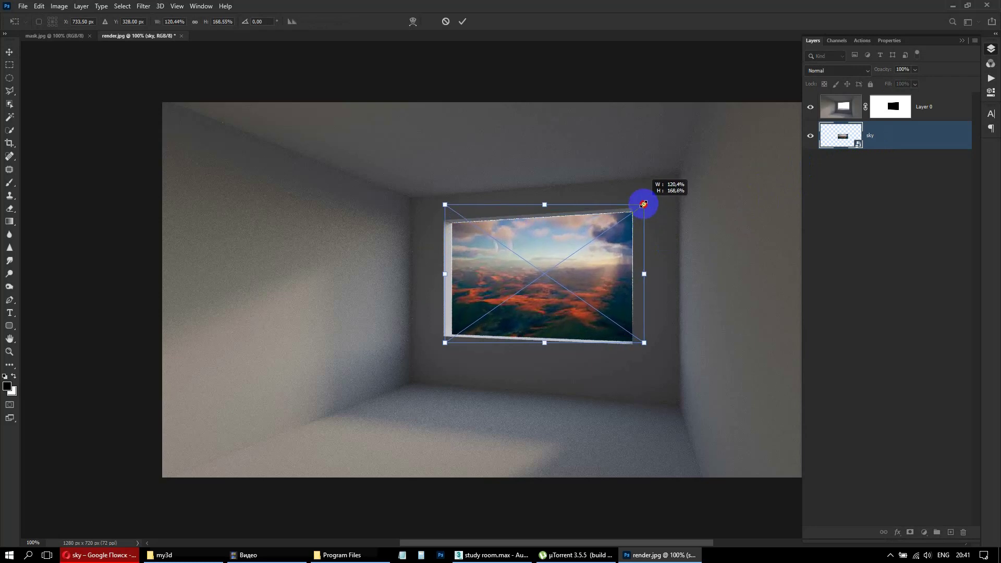
pyautogui.moveTo(641, 212); pyautogui.dragTo(609, 242)
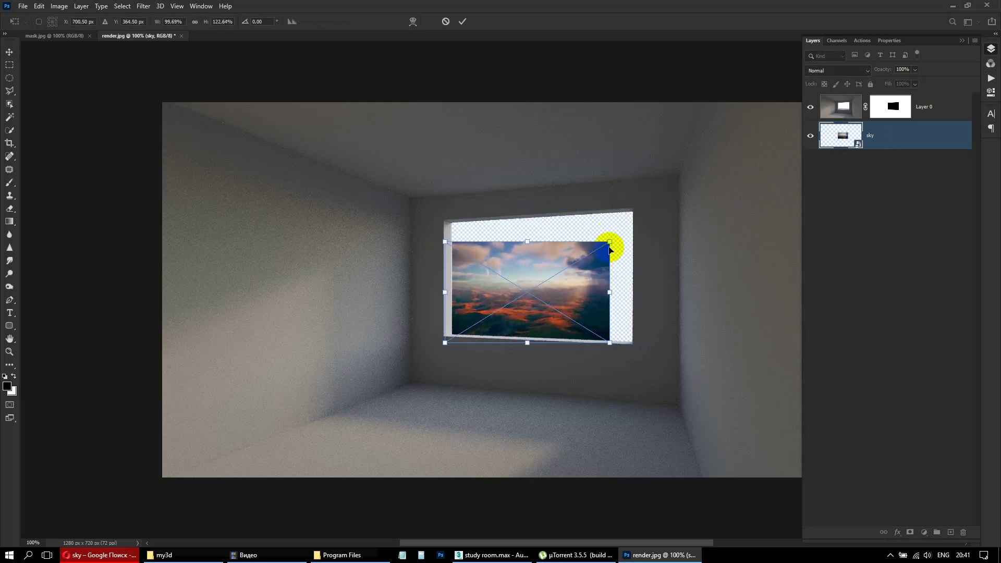
pyautogui.moveTo(610, 242)
pyautogui.mouseDown()
pyautogui.moveTo(663, 181)
pyautogui.moveTo(591, 249)
pyautogui.mouseUp()
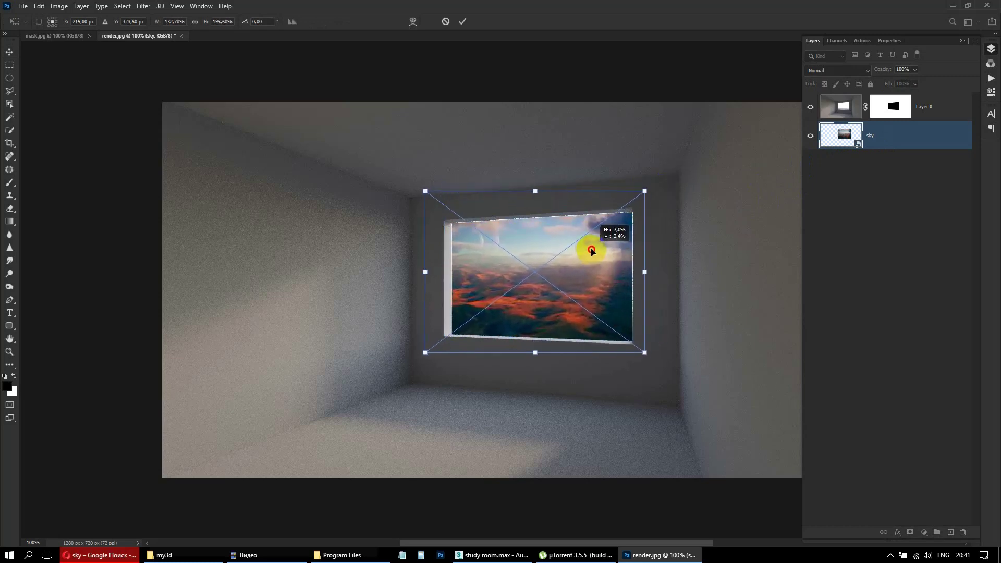
pyautogui.press('Return')
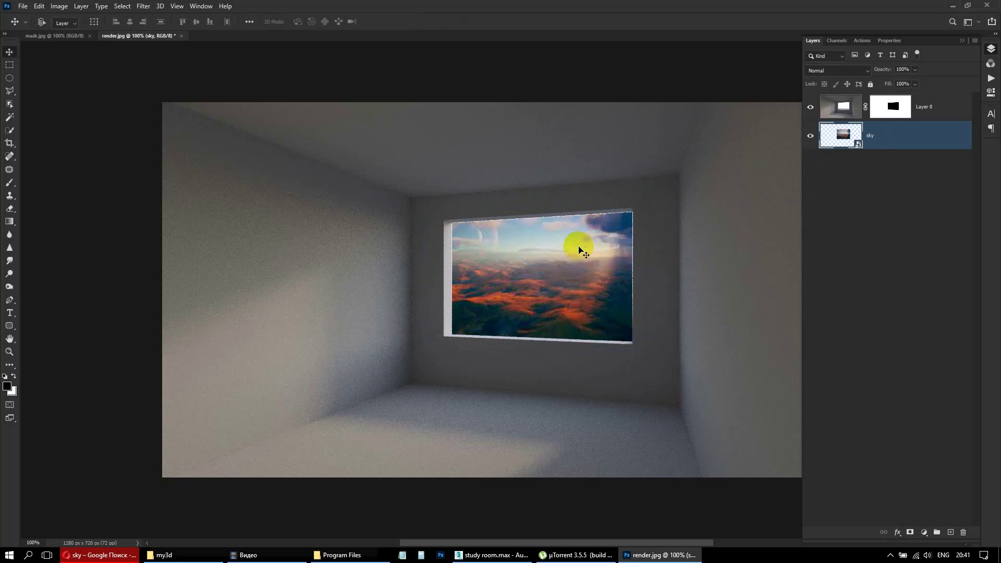
# Step: Shift the sky lower and stretch it taller so clouds fill the whole window, including the top edge
pyautogui.moveTo(547, 255); pyautogui.dragTo(554, 291)
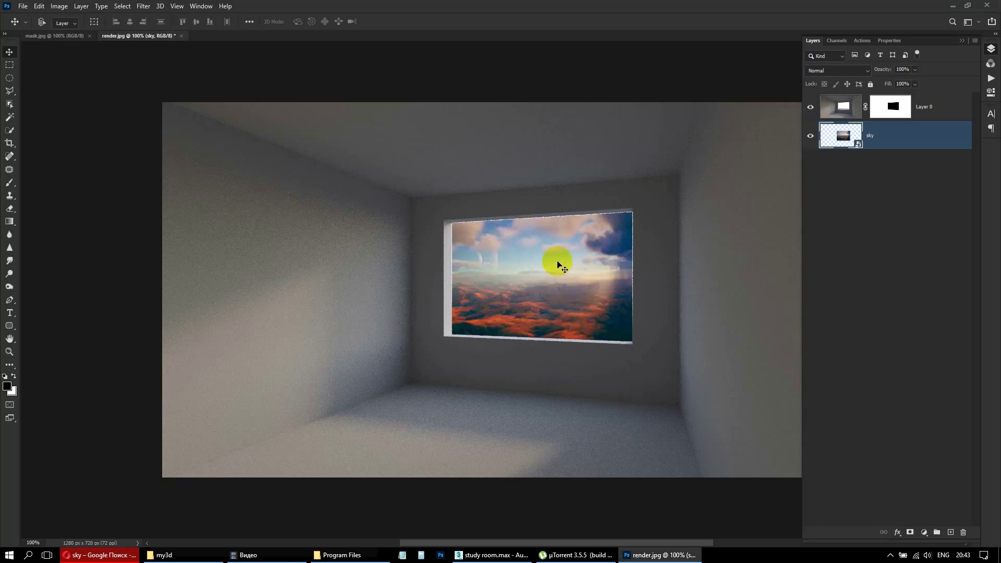
pyautogui.moveTo(554, 262); pyautogui.dragTo(559, 292)
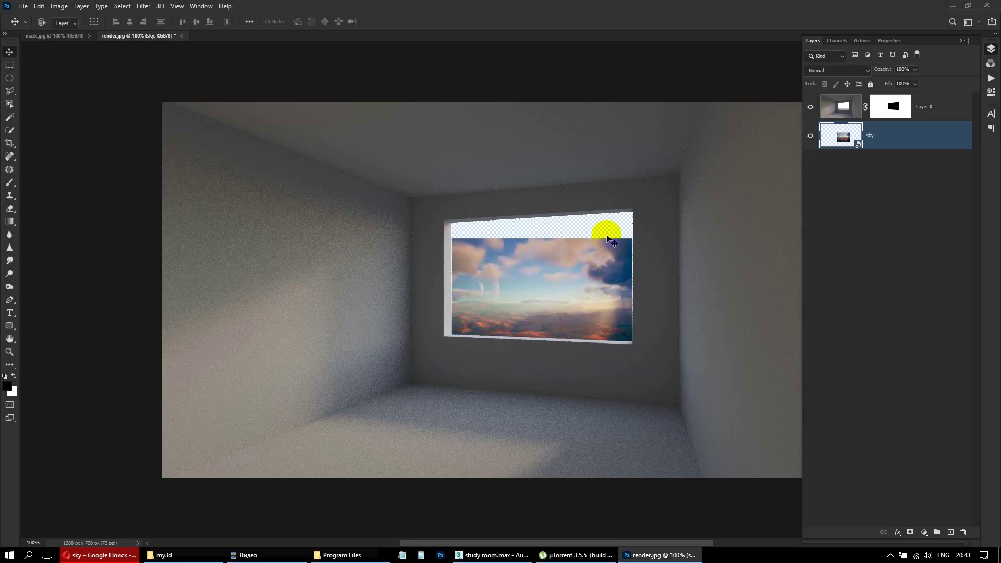
pyautogui.hotkey('ctrl', 't')
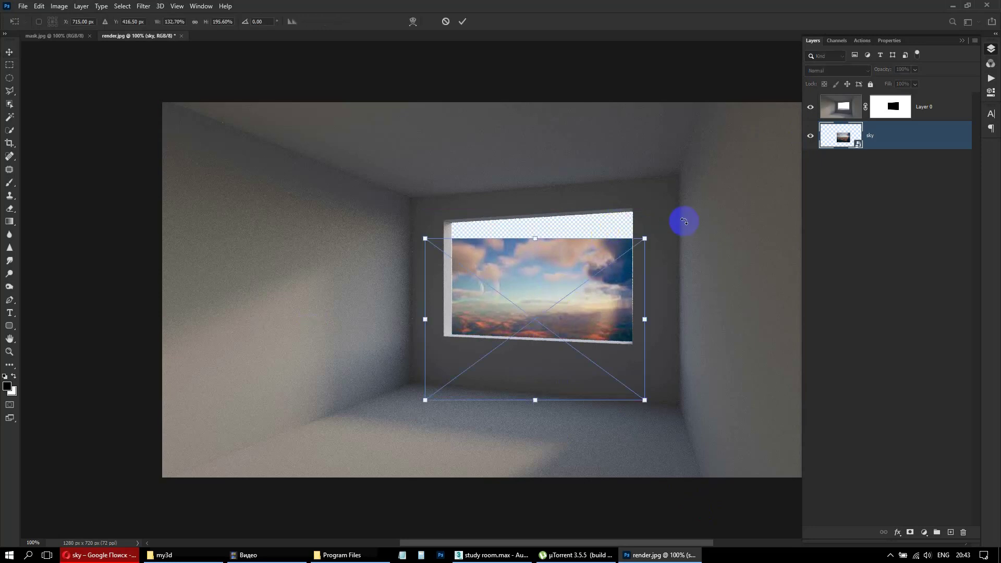
pyautogui.moveTo(644, 238); pyautogui.dragTo(637, 209)
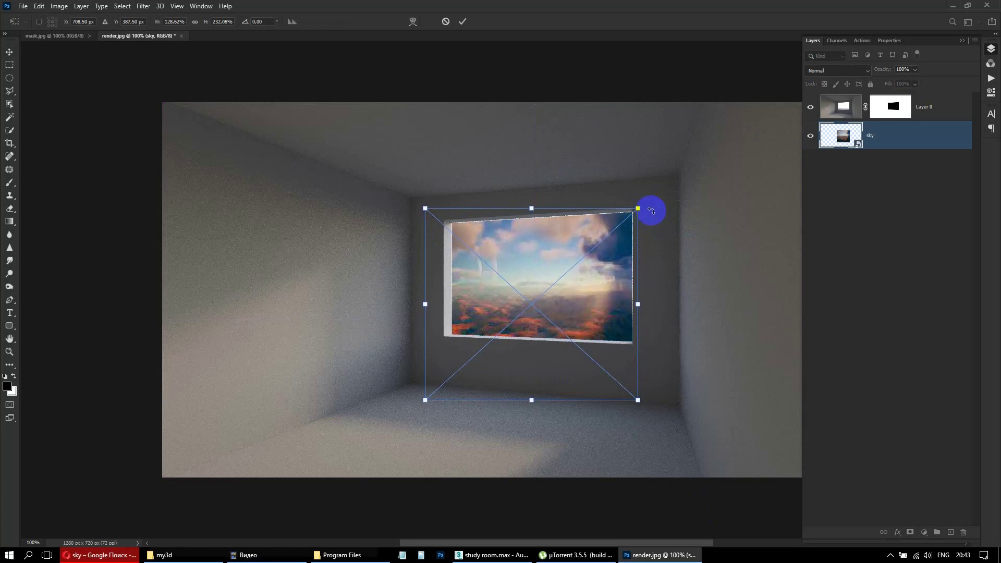
pyautogui.press('Return')
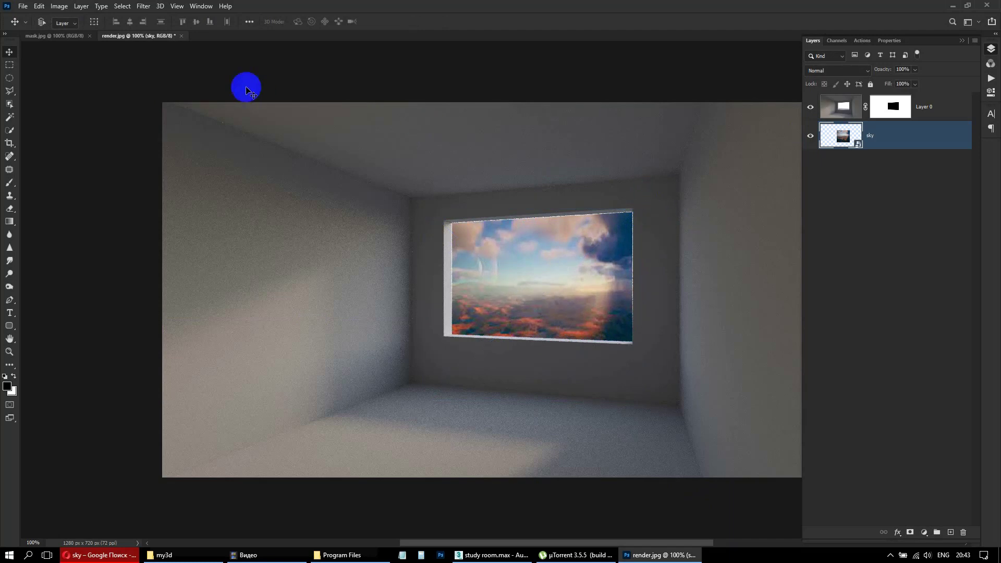
# Step: Apply a Brightness/Contrast smart filter with Brightness 93 to the sky layer
pyautogui.click(59, 6)
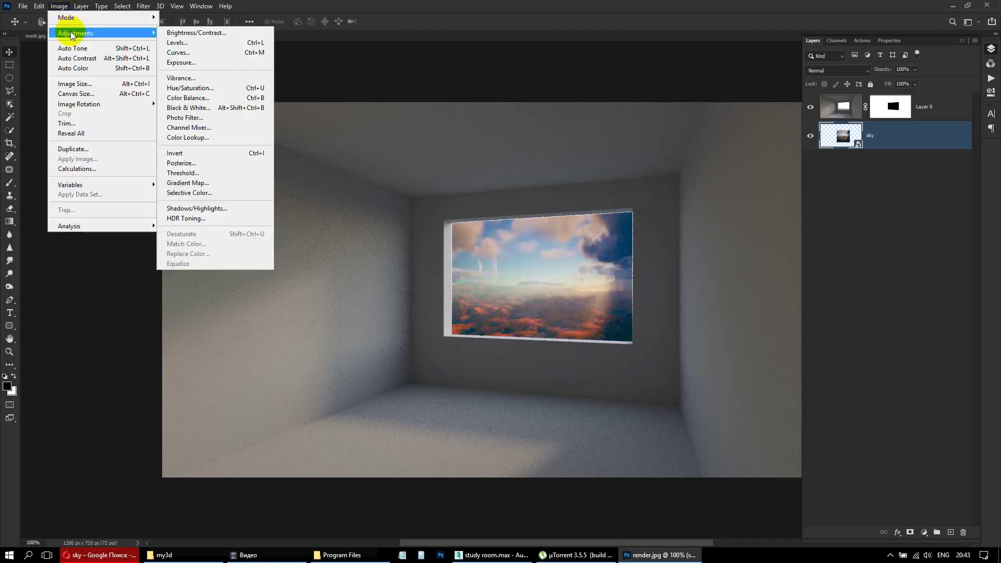
pyautogui.click(197, 38)
pyautogui.click(167, 37)
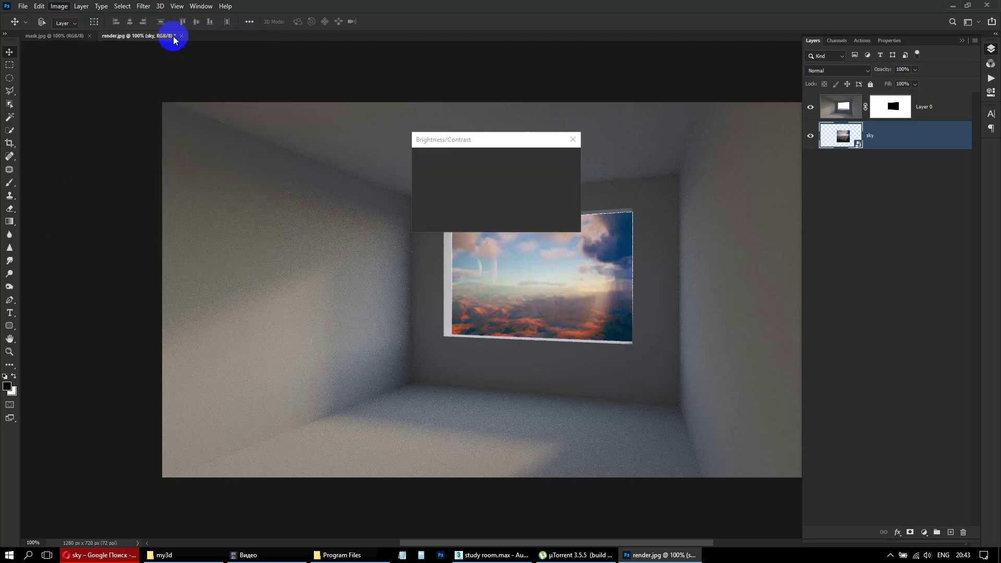
pyautogui.moveTo(449, 140)
pyautogui.mouseDown()
pyautogui.moveTo(451, 66)
pyautogui.moveTo(480, 97)
pyautogui.mouseUp()
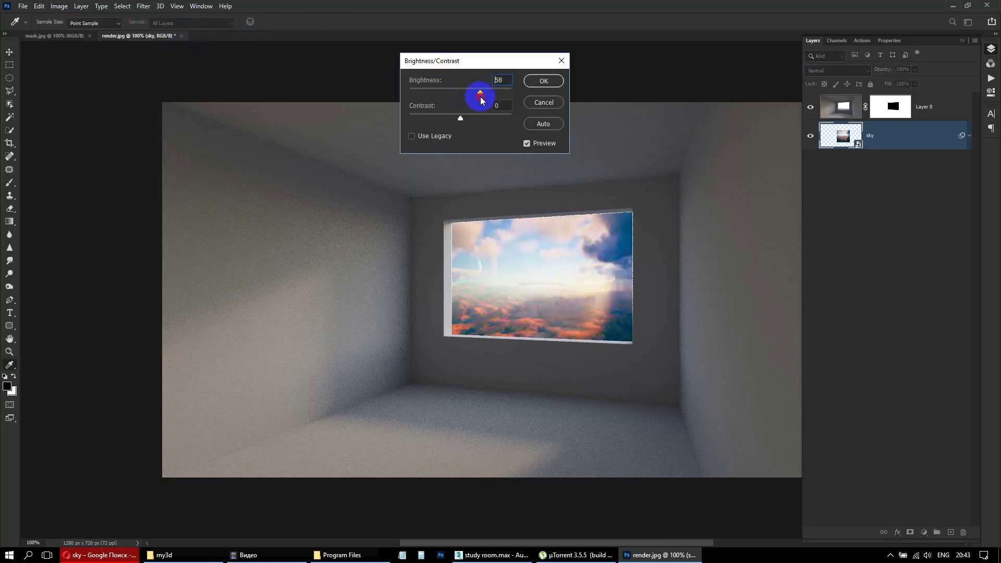
pyautogui.moveTo(480, 99); pyautogui.dragTo(493, 100)
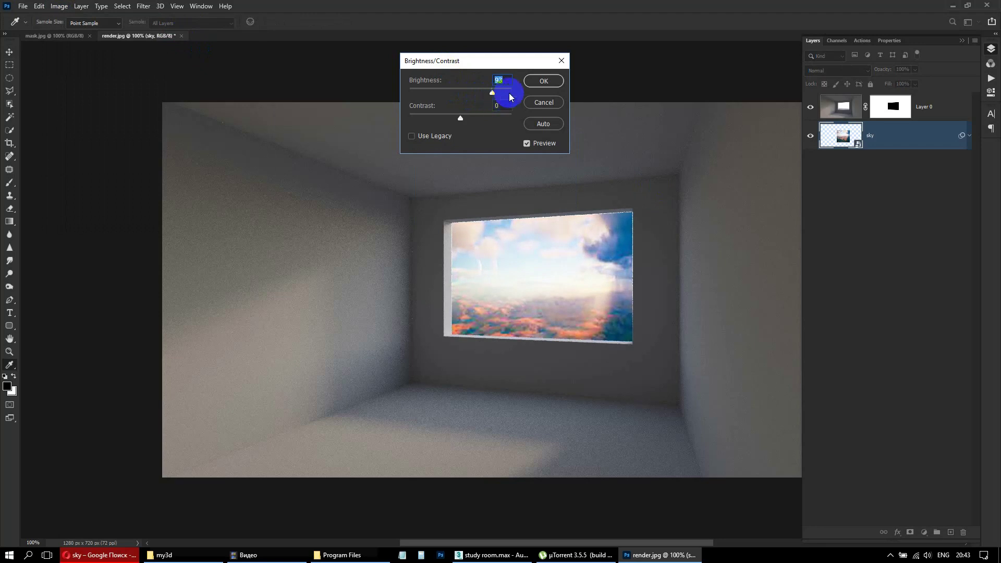
pyautogui.click(539, 81)
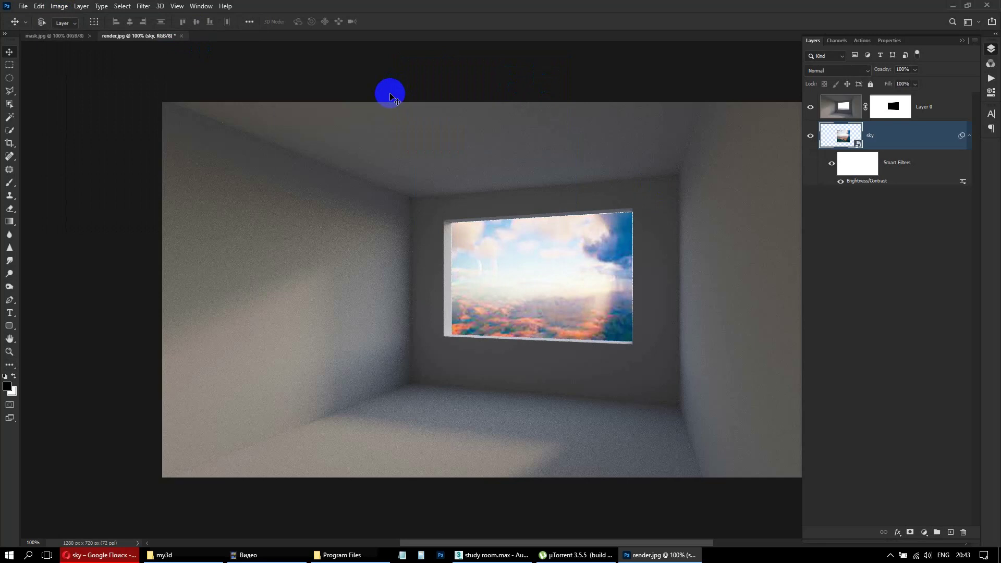
pyautogui.click(865, 147)
pyautogui.click(23, 6)
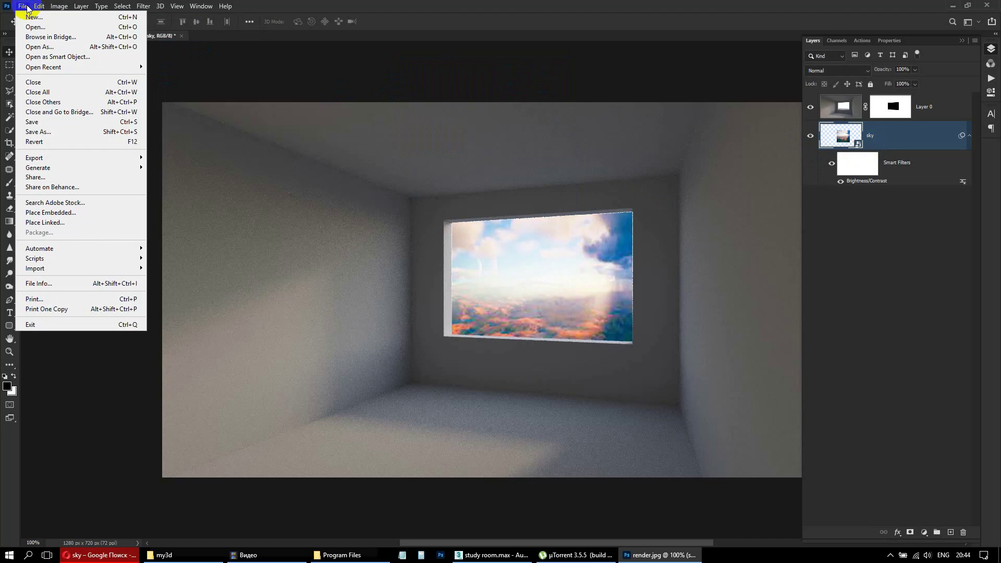
pyautogui.click(61, 131)
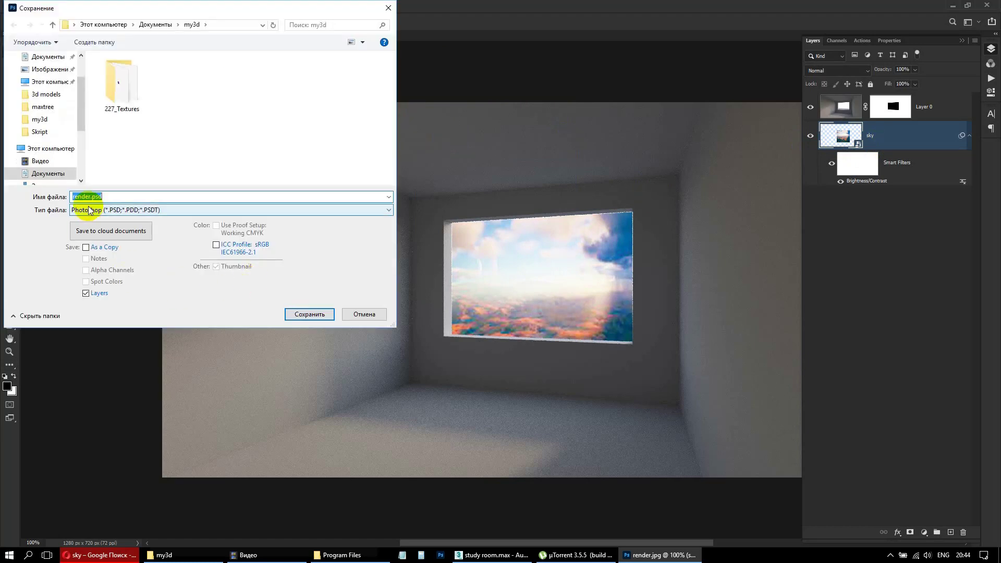
pyautogui.click(354, 314)
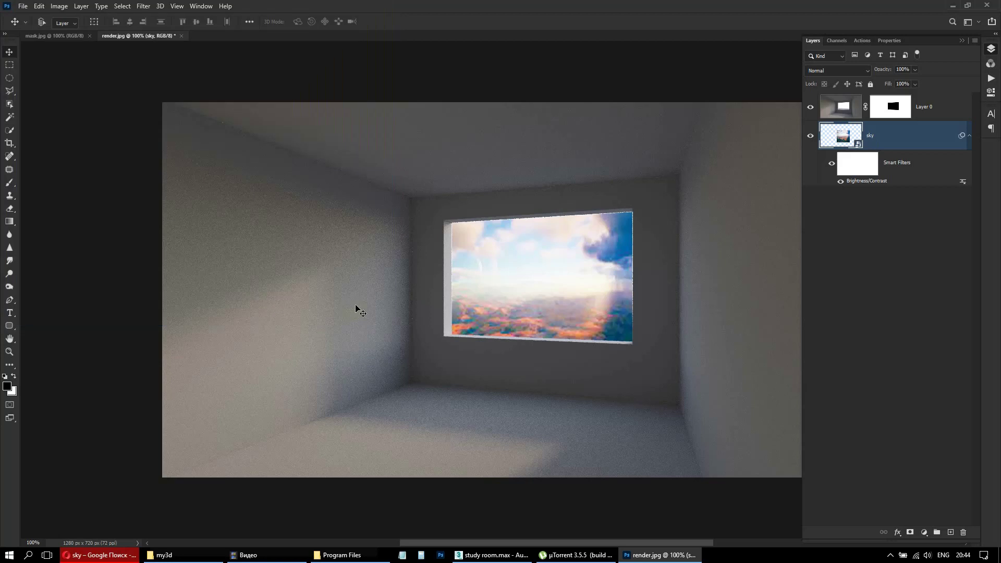
pyautogui.click(23, 6)
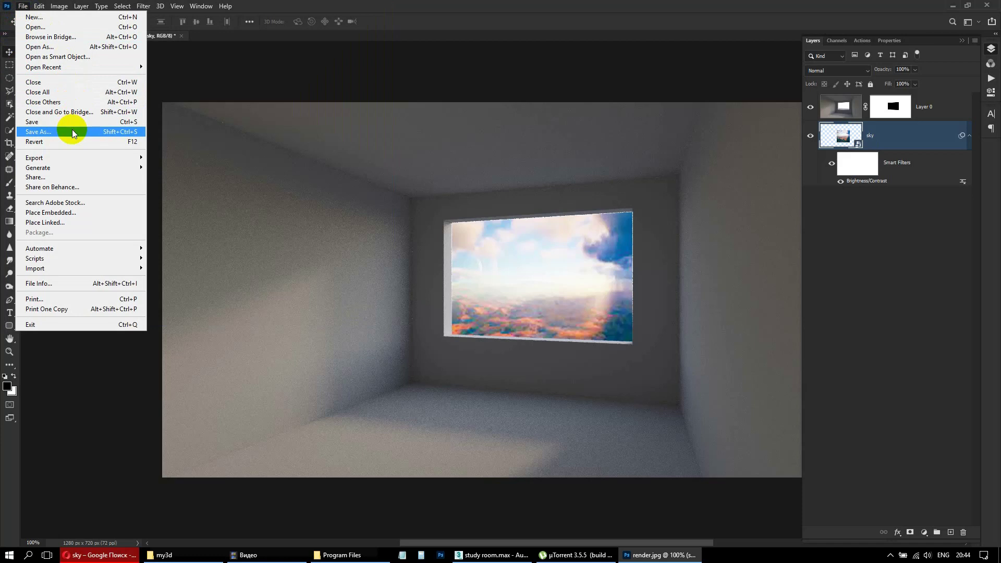
pyautogui.click(181, 136)
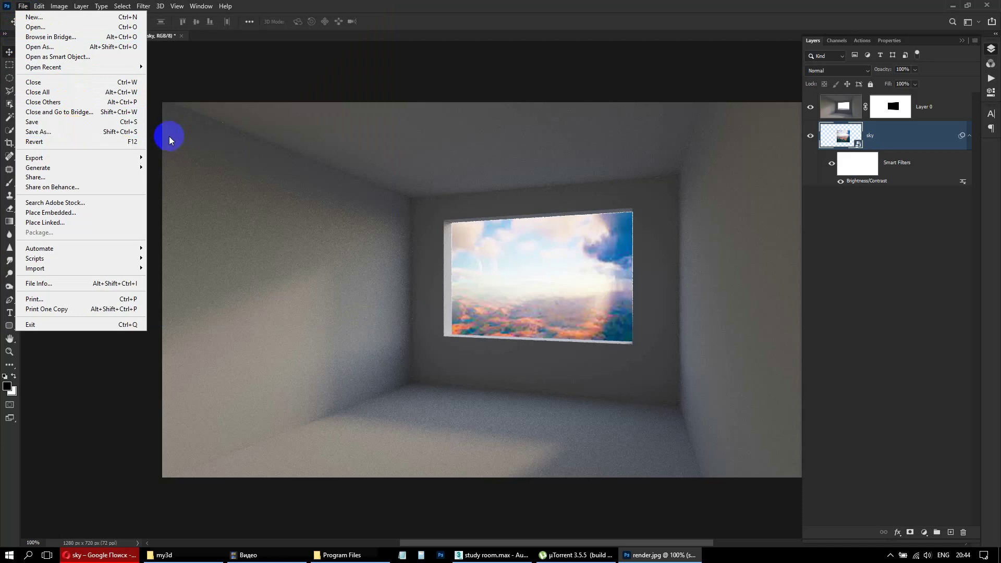
pyautogui.click(283, 112)
pyautogui.click(825, 110)
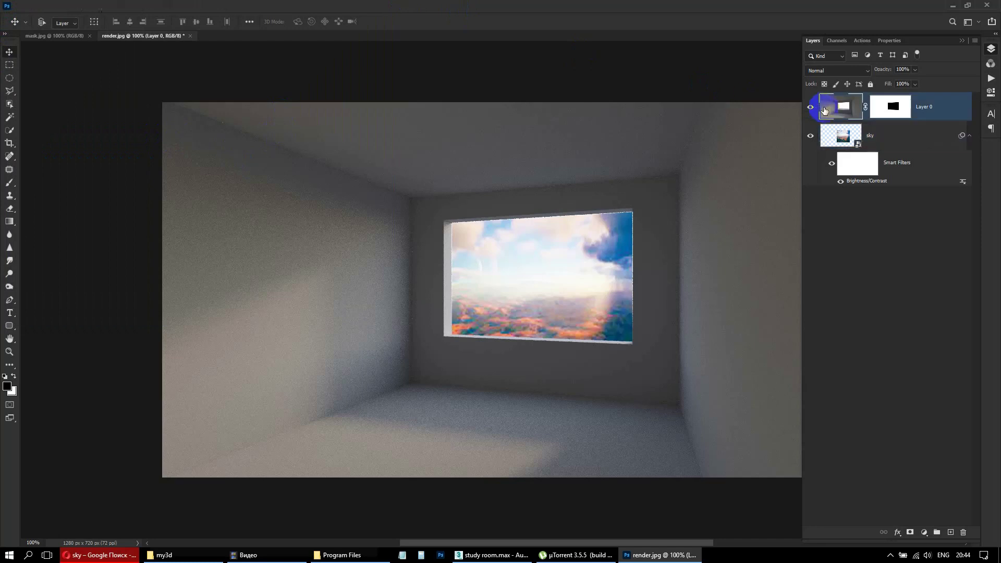
pyautogui.click(884, 115)
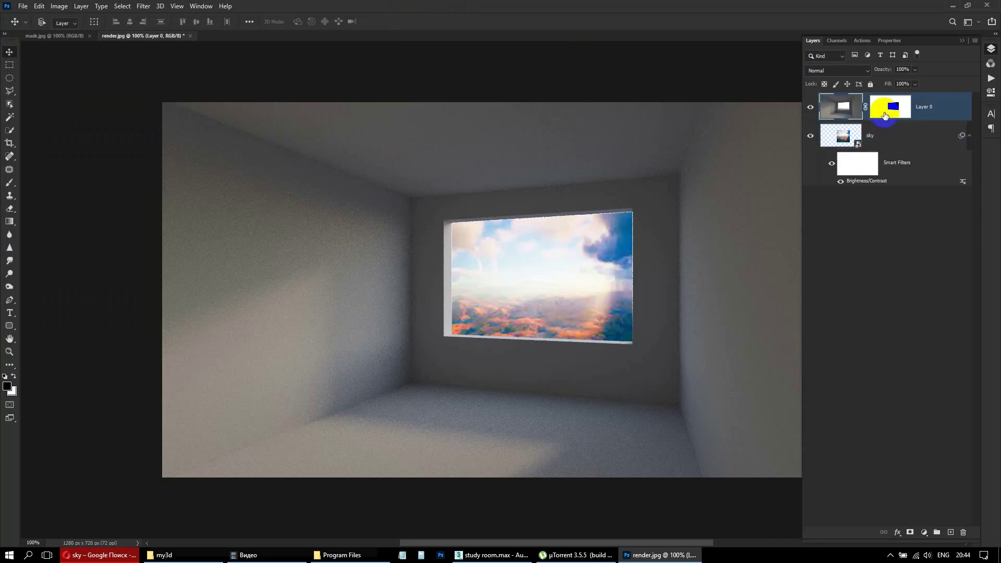